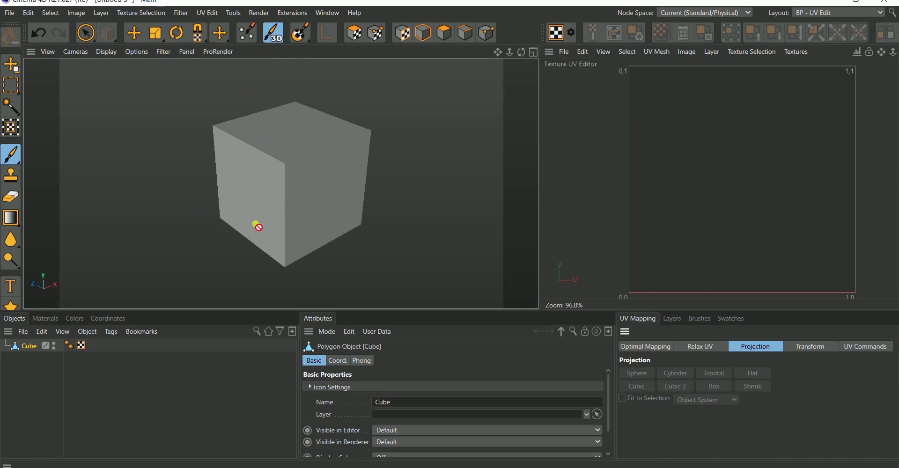
# - Switch the lower-left panel to the Materials tab, which lists no materials yet
pyautogui.click(42, 320)
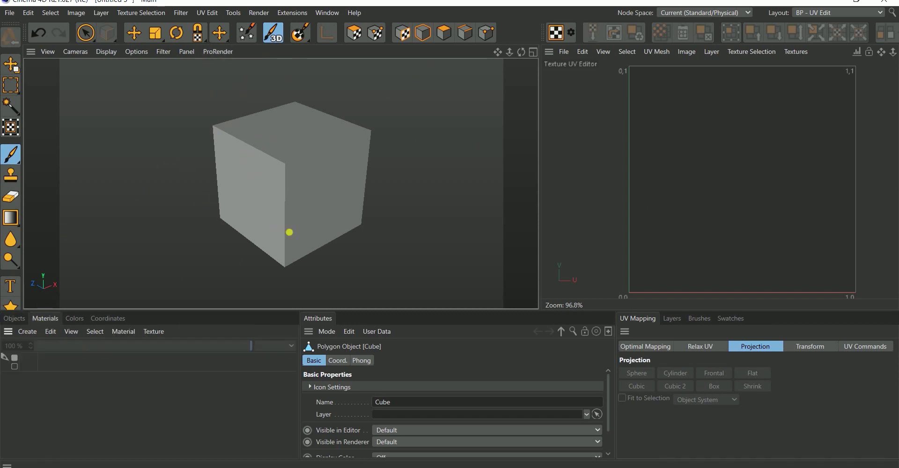
pyautogui.click(298, 180)
pyautogui.click(324, 91)
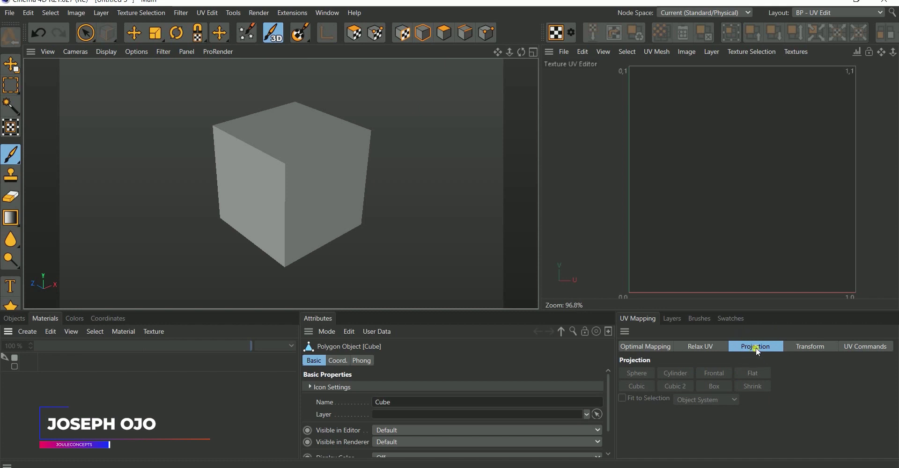
pyautogui.click(654, 345)
pyautogui.click(716, 347)
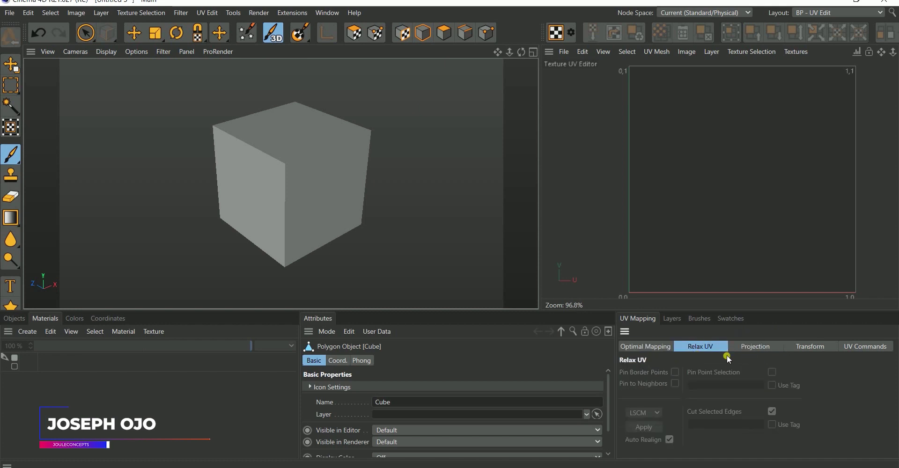
pyautogui.click(756, 347)
pyautogui.click(810, 348)
pyautogui.click(865, 347)
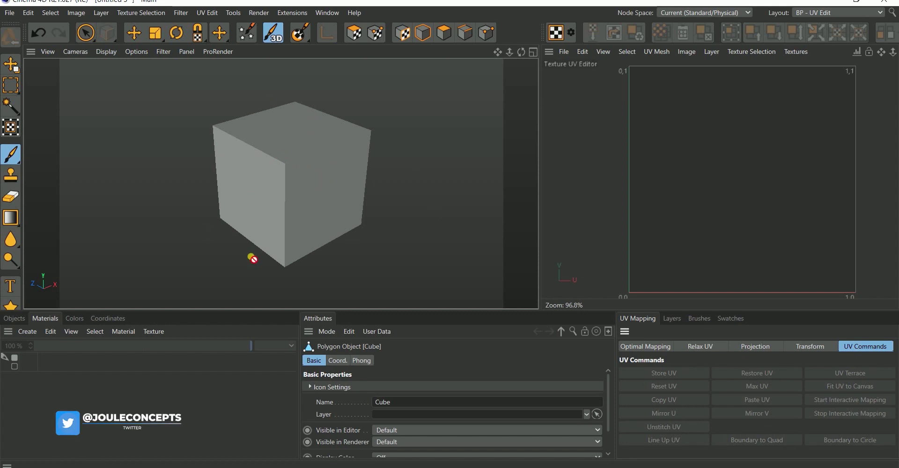
pyautogui.click(762, 350)
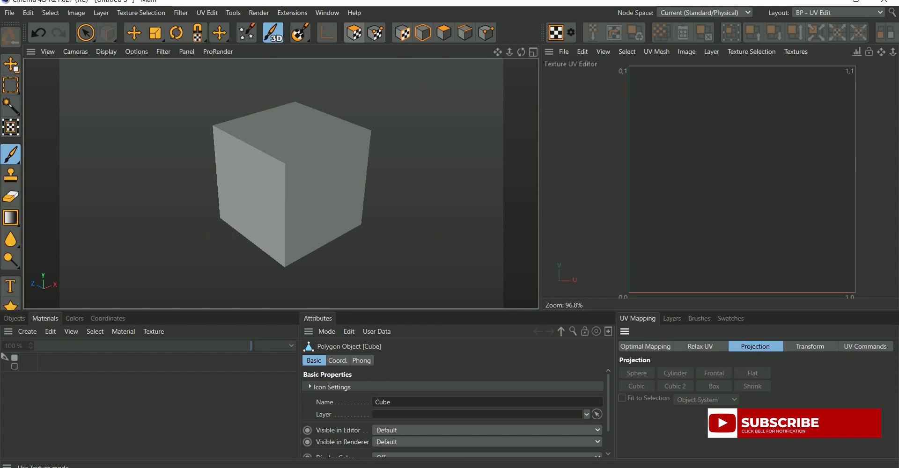
# - Try the UV Points, Polygons, Edges and Points mode buttons in turn
pyautogui.click(352, 35)
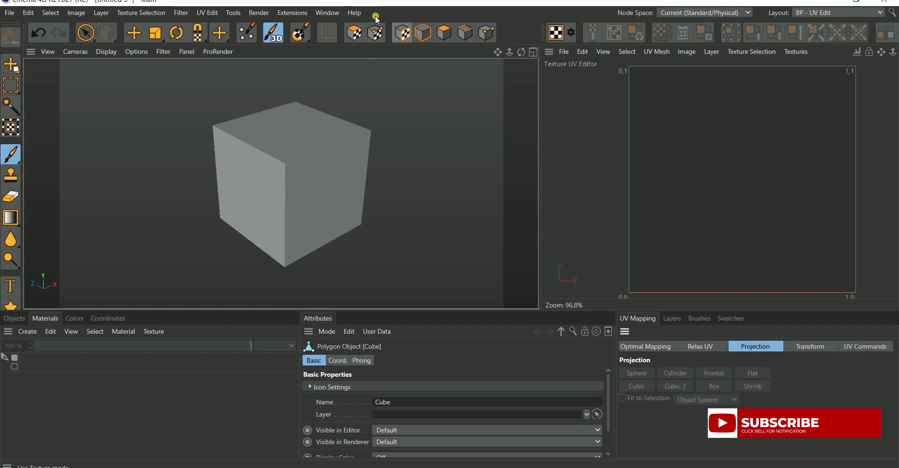
pyautogui.click(372, 30)
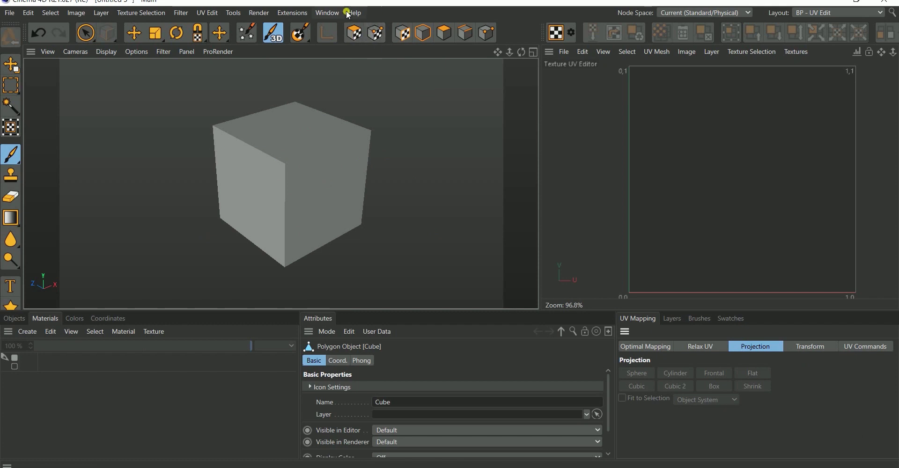
pyautogui.click(454, 32)
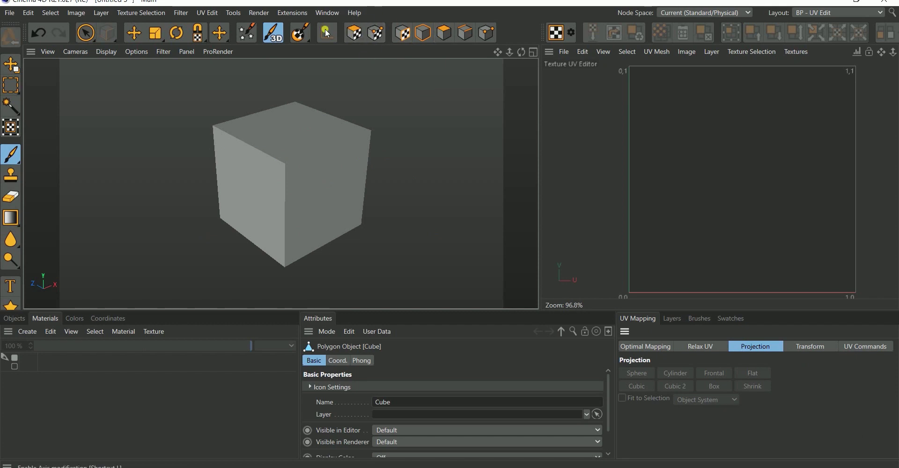
pyautogui.click(470, 23)
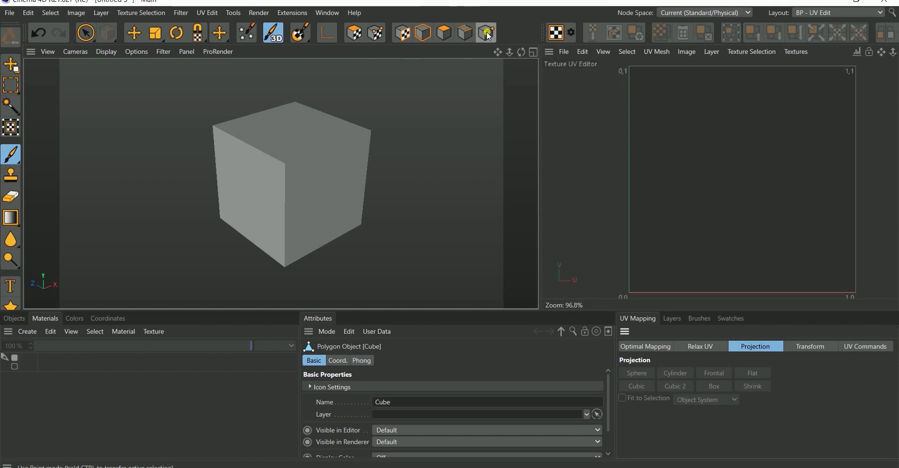
pyautogui.click(486, 33)
pyautogui.click(458, 40)
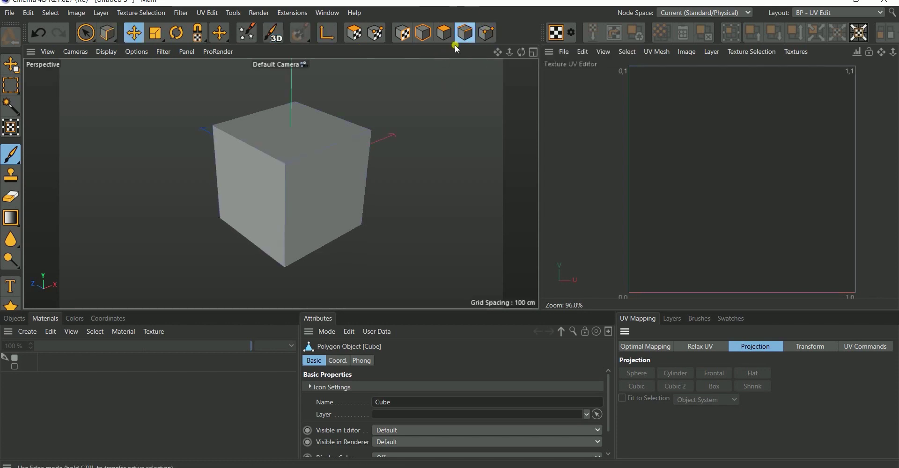
pyautogui.click(447, 39)
pyautogui.click(487, 40)
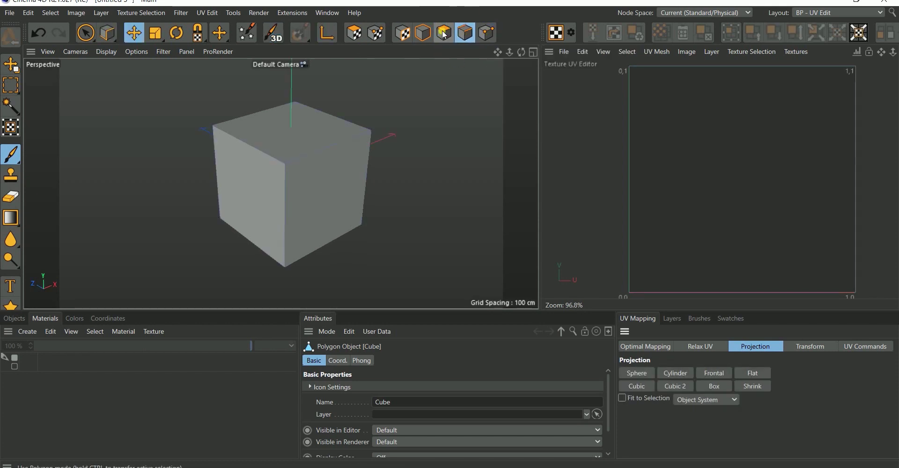
# - Test-drag a corner point and the front-top edge, then undo to restore the cube's shape
pyautogui.click(352, 132)
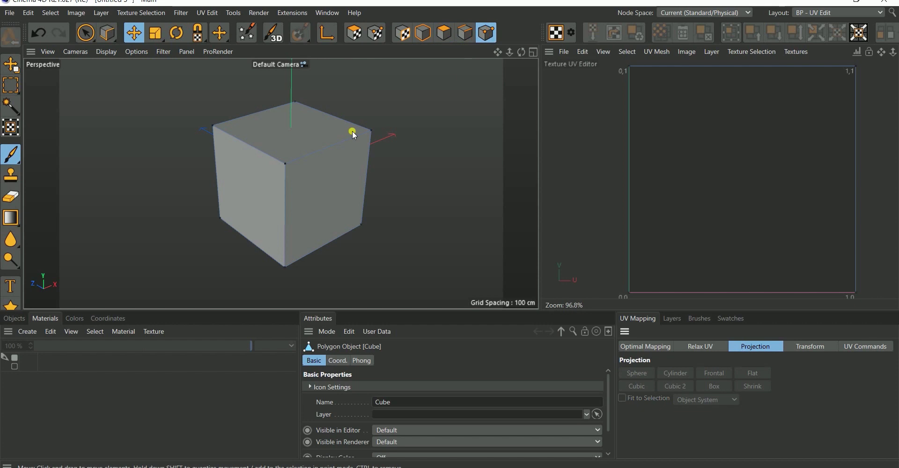
pyautogui.click(213, 127)
pyautogui.moveTo(177, 161)
pyautogui.mouseDown()
pyautogui.moveTo(203, 184)
pyautogui.moveTo(217, 173)
pyautogui.moveTo(173, 150)
pyautogui.mouseUp()
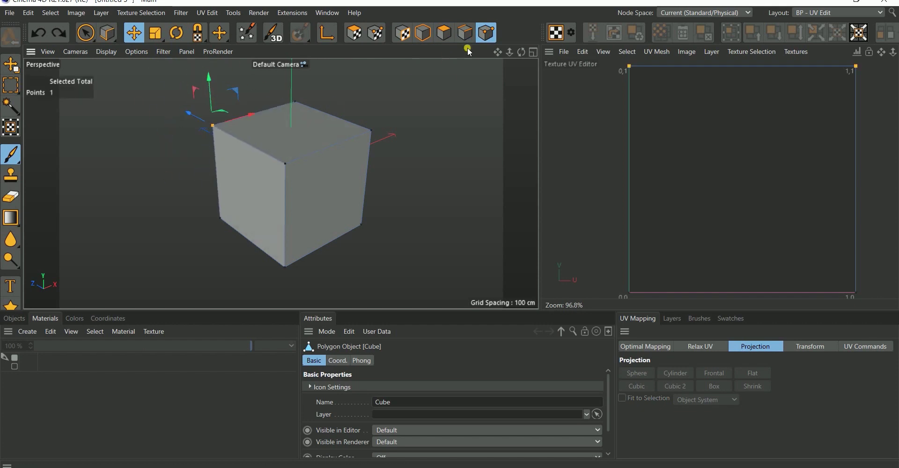
pyautogui.click(465, 33)
pyautogui.click(332, 145)
pyautogui.moveTo(422, 189)
pyautogui.mouseDown()
pyautogui.moveTo(414, 153)
pyautogui.moveTo(412, 182)
pyautogui.mouseUp()
pyautogui.hotkey('ctrl', 'z')
# - In Polygon mode, select the cube's front face and turn off Show UV Mesh
pyautogui.click(444, 34)
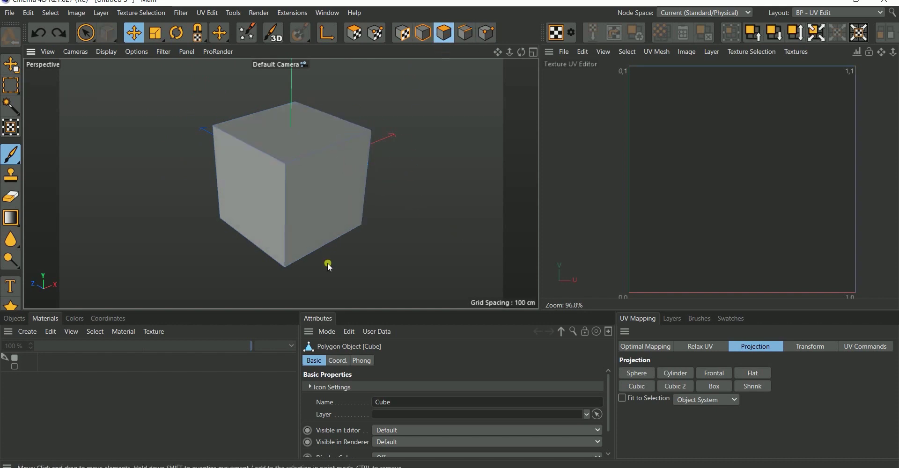
pyautogui.click(329, 246)
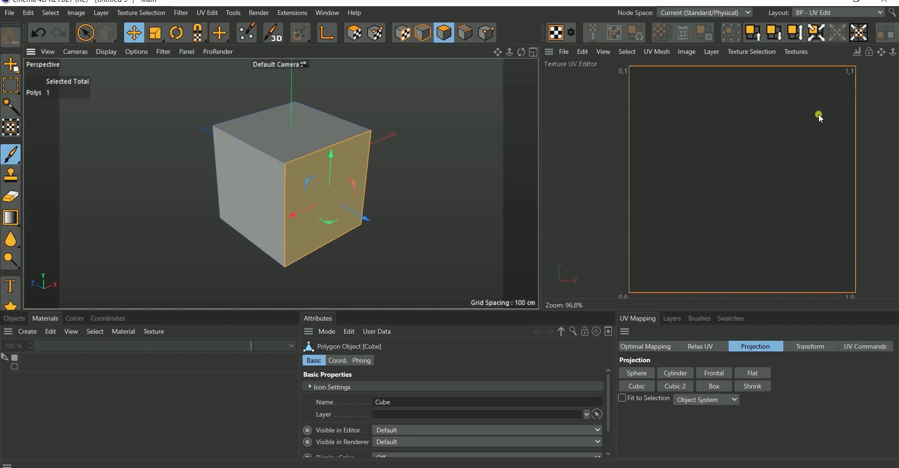
pyautogui.click(657, 52)
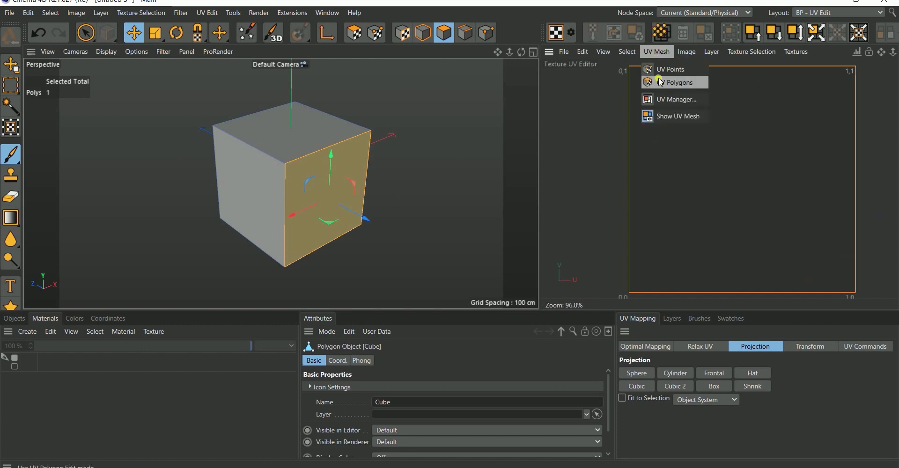
pyautogui.click(674, 116)
# - Select the top, left and right faces, then bring back the Objects list
pyautogui.click(280, 141)
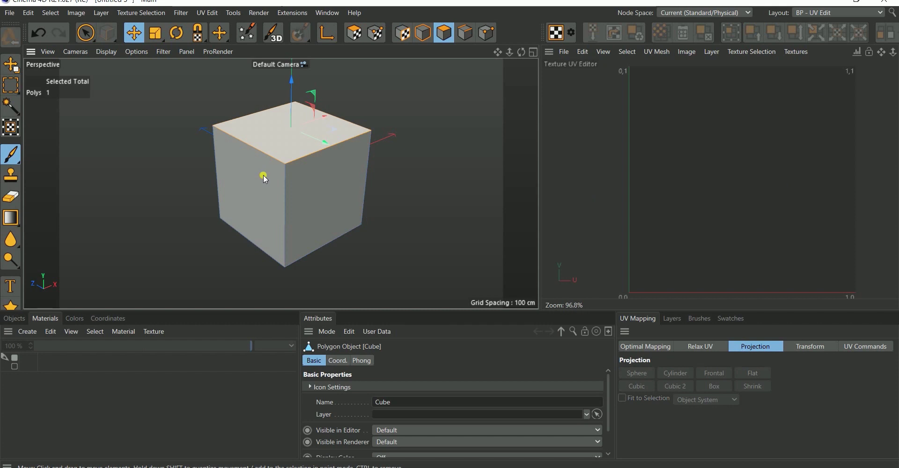
pyautogui.click(239, 199)
pyautogui.click(310, 201)
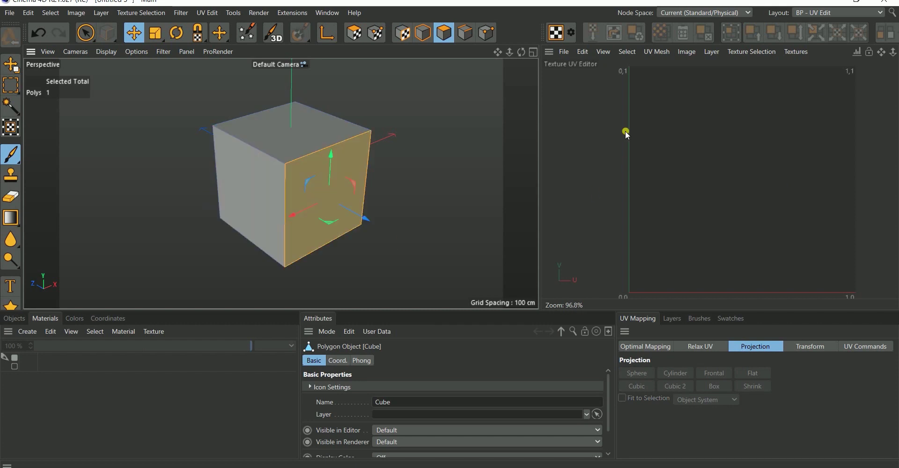
pyautogui.click(14, 318)
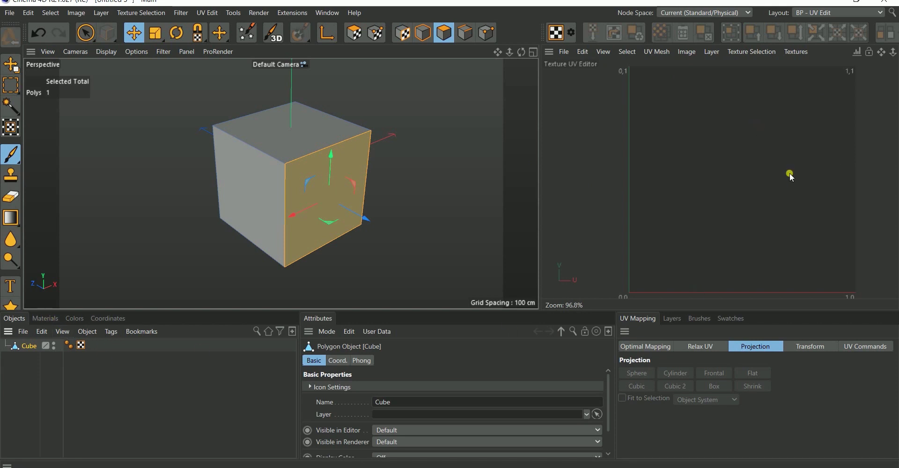
# - Turn Show UV Mesh back on and select the cube's top, left and right faces
pyautogui.click(662, 51)
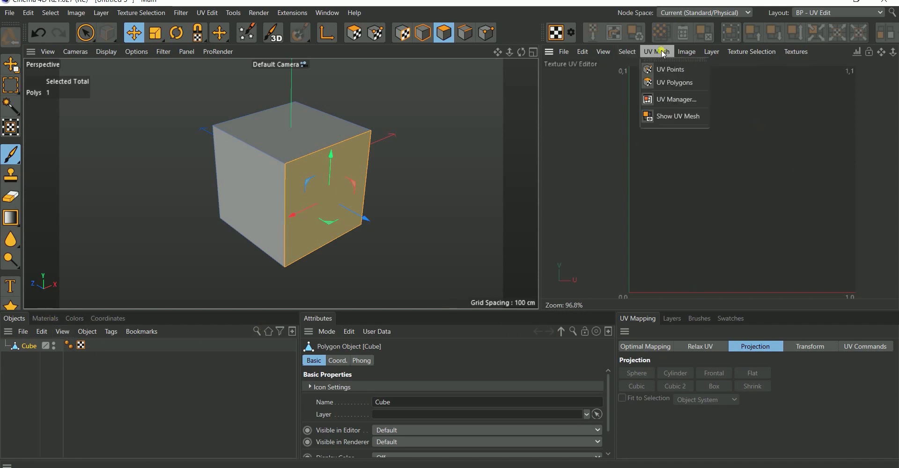
pyautogui.click(695, 123)
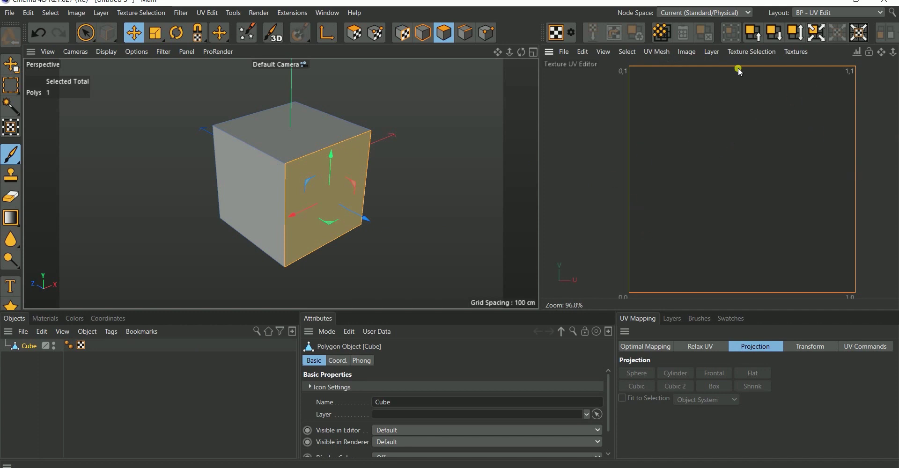
pyautogui.click(266, 149)
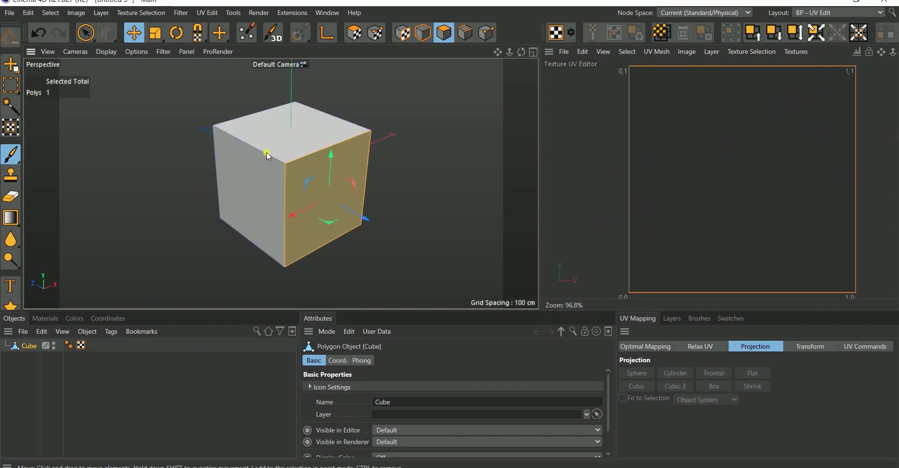
pyautogui.click(238, 191)
pyautogui.click(311, 212)
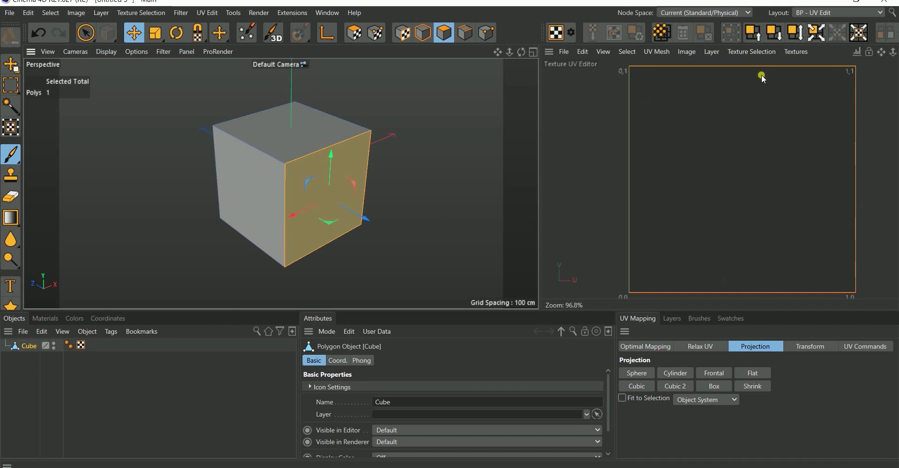
# - Test selecting the cube's top, left and right faces, undoing and orbiting between picks
pyautogui.click(290, 128)
pyautogui.hotkey('ctrl', 'z')
pyautogui.click(268, 108)
pyautogui.hotkey('ctrl', 'z')
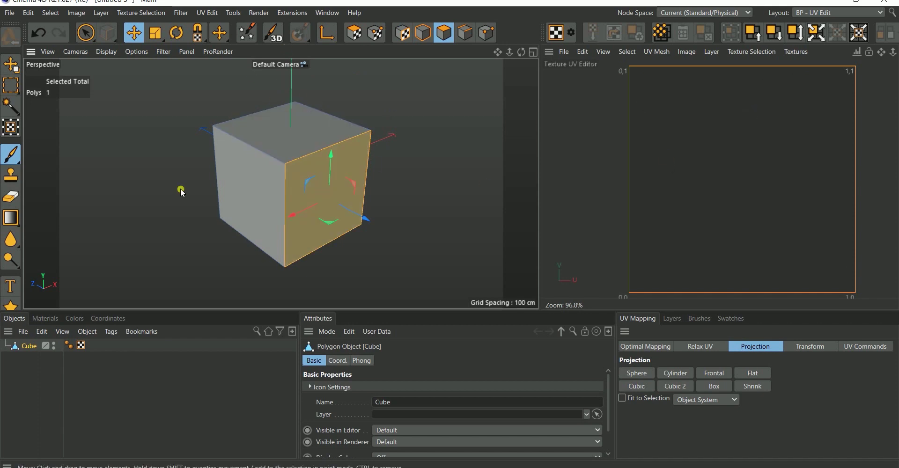
pyautogui.click(245, 174)
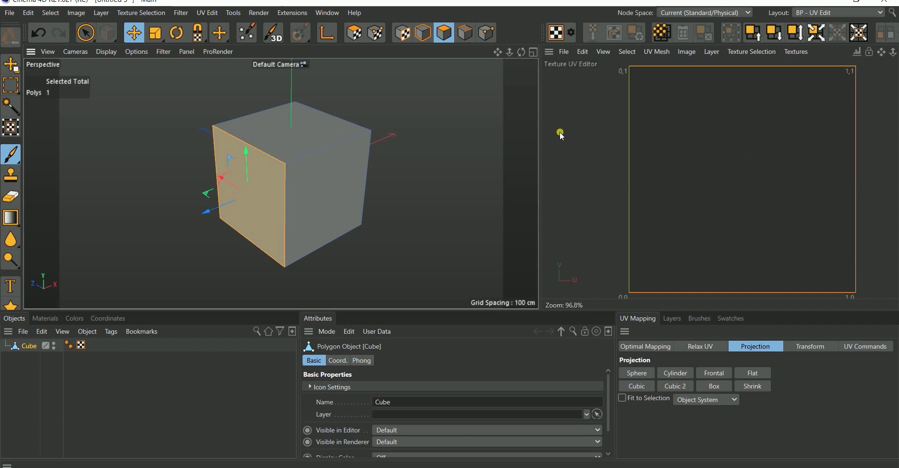
pyautogui.click(299, 131)
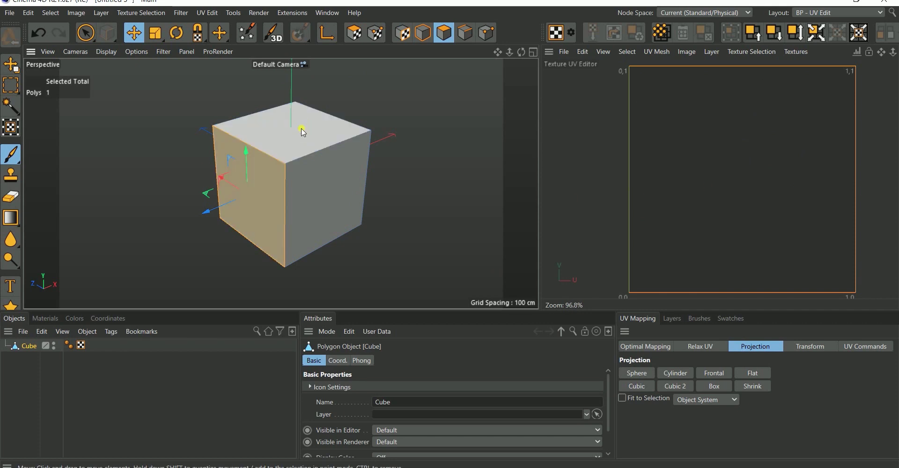
pyautogui.click(332, 212)
pyautogui.keyDown('alt'); pyautogui.moveTo(345, 174); pyautogui.dragTo(396, 206); pyautogui.keyUp('alt')
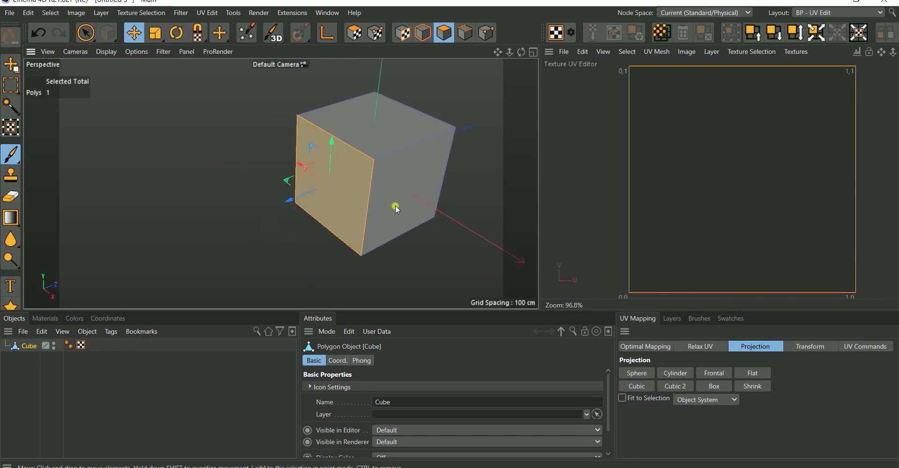
pyautogui.click(396, 206)
pyautogui.click(480, 176)
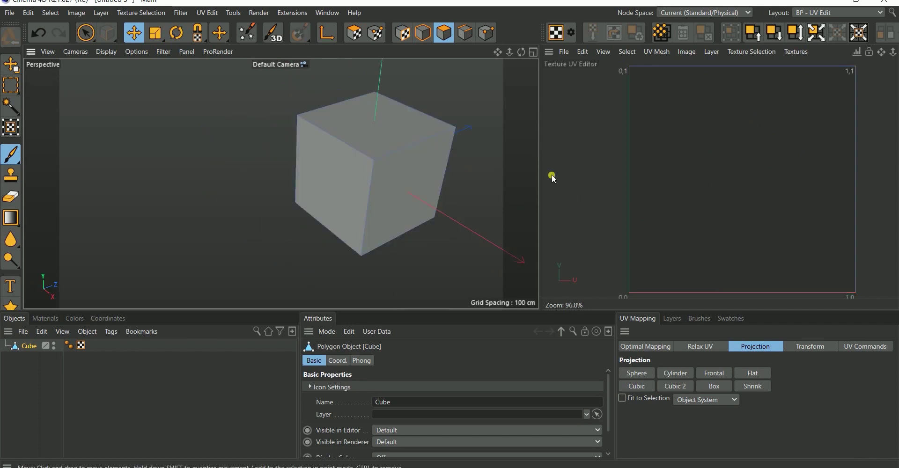
pyautogui.click(787, 84)
pyautogui.keyDown('alt'); pyautogui.moveTo(450, 227); pyautogui.dragTo(352, 176); pyautogui.keyUp('alt')
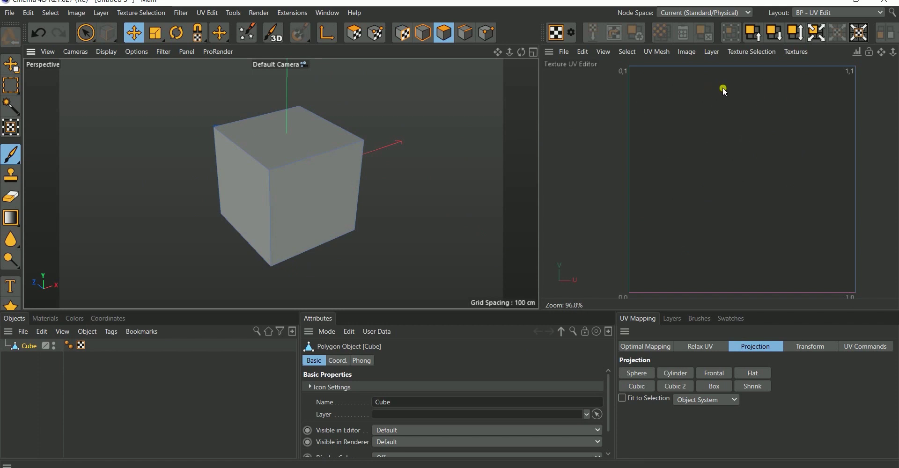
# - Select all six polygons with Ctrl+A, deselect them, and switch to Model mode
pyautogui.click(321, 36)
pyautogui.hotkey('ctrl', 'a')
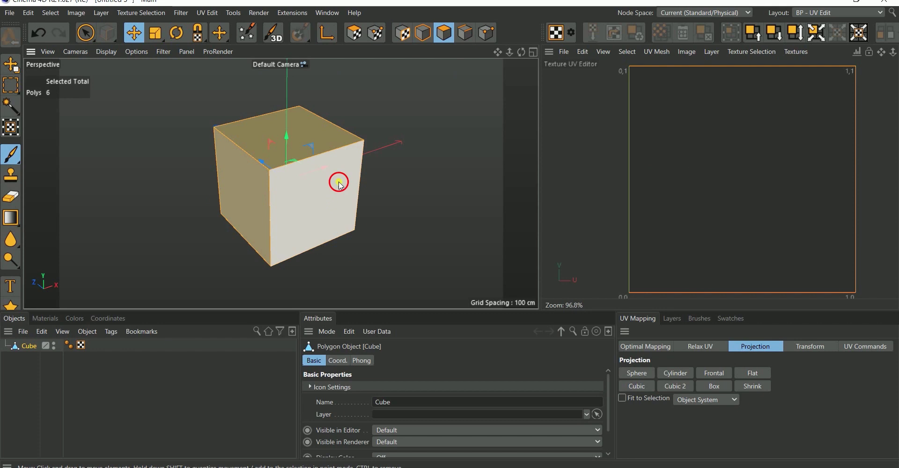
pyautogui.keyDown('alt'); pyautogui.moveTo(337, 182); pyautogui.dragTo(329, 201); pyautogui.keyUp('alt')
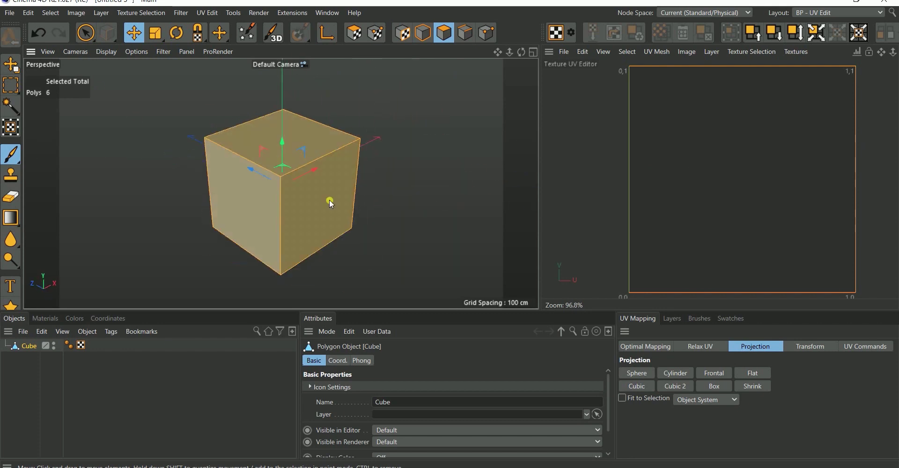
pyautogui.click(435, 196)
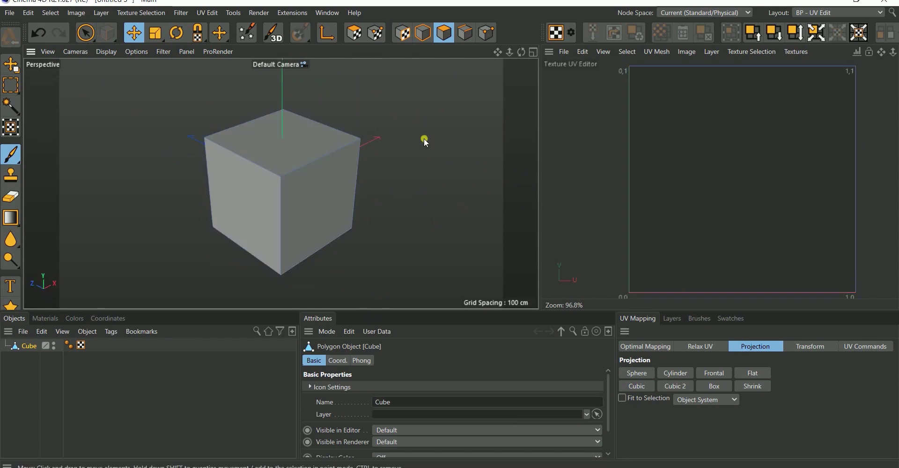
pyautogui.click(423, 33)
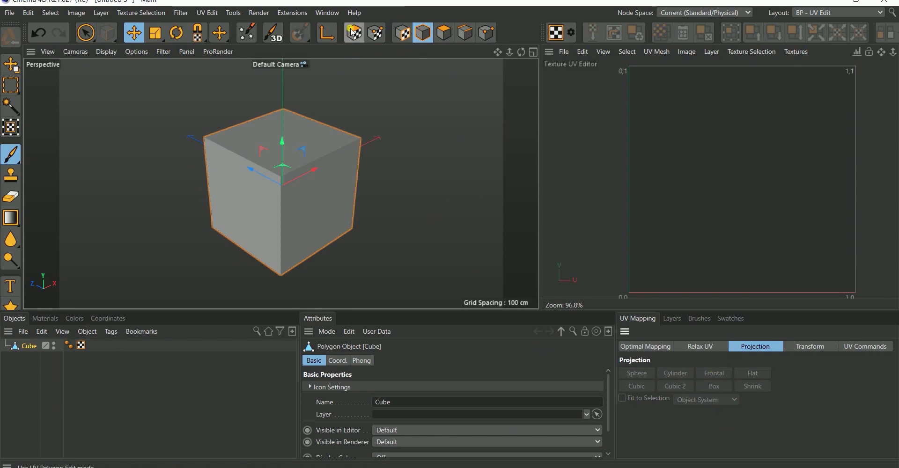
# - In UV Polygons mode, select the whole UV island and apply Sphere projection
pyautogui.click(447, 33)
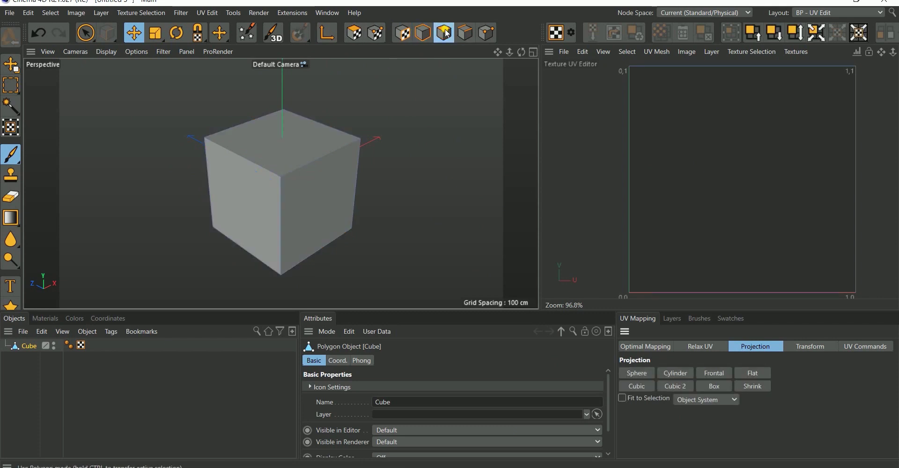
pyautogui.click(355, 33)
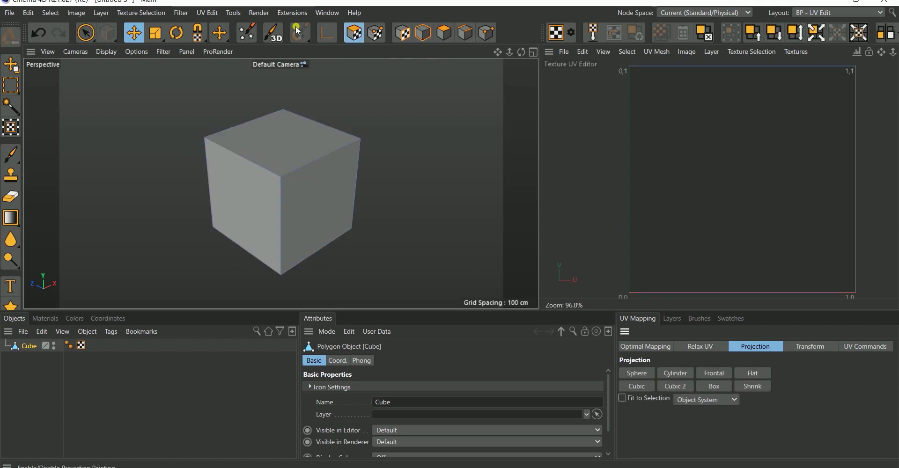
pyautogui.doubleClick(282, 166)
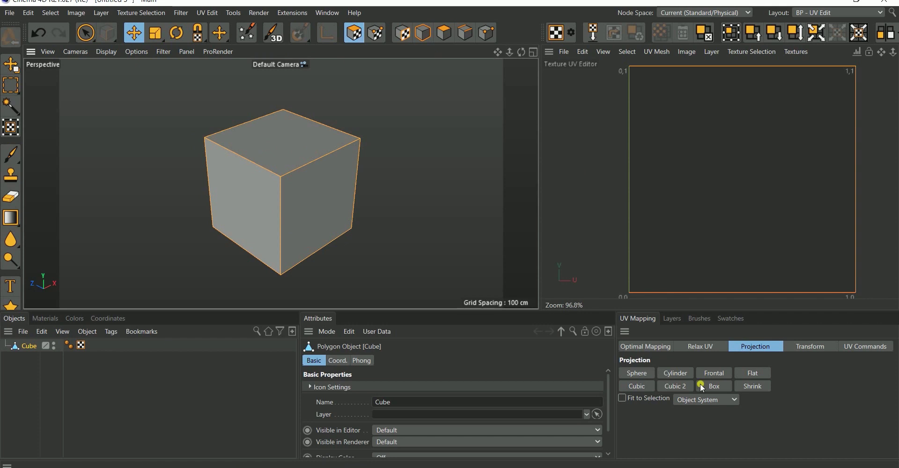
pyautogui.click(638, 372)
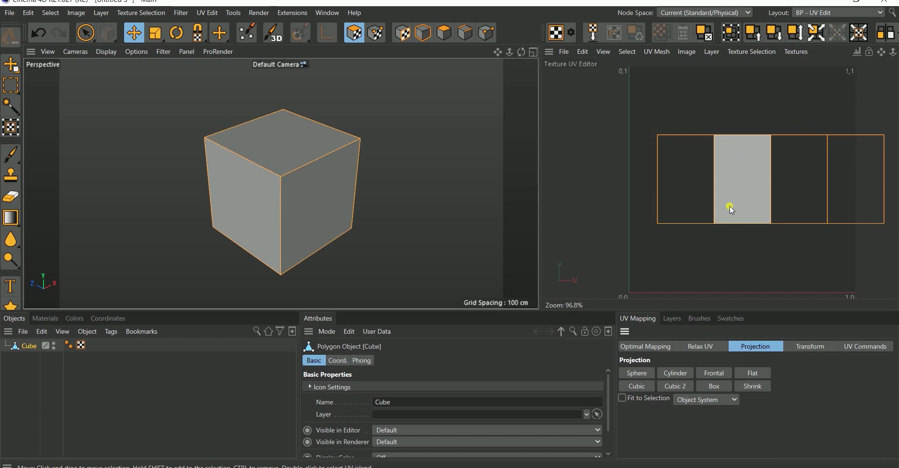
# - Select individual UV faces along the row to inspect them, then clear the selection
pyautogui.click(748, 199)
pyautogui.click(702, 180)
pyautogui.click(631, 156)
pyautogui.click(674, 185)
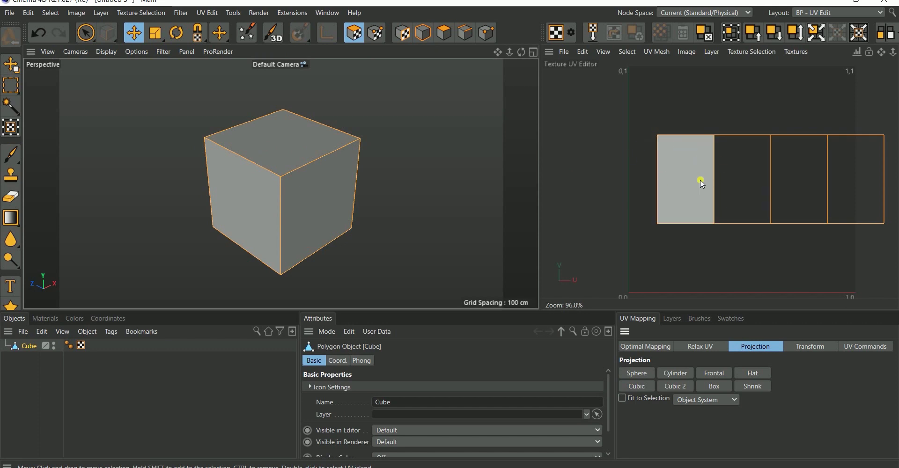
pyautogui.click(748, 187)
pyautogui.click(807, 211)
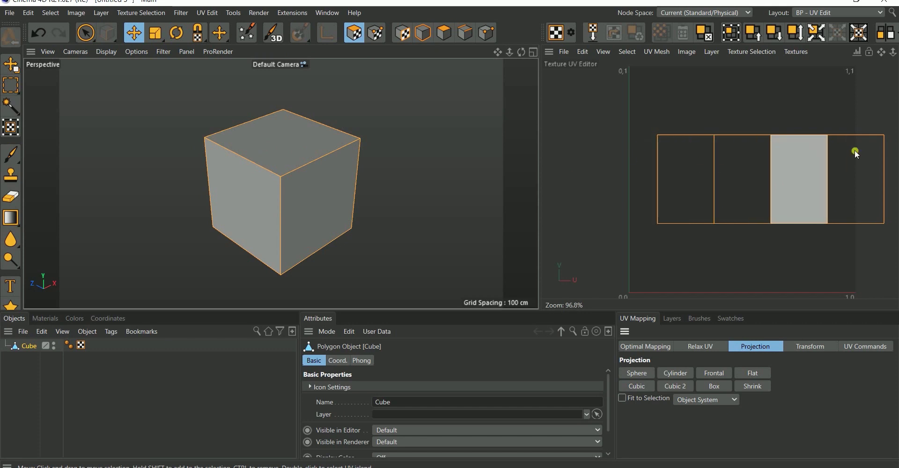
pyautogui.hotkey('ctrl', 'z')
pyautogui.click(792, 130)
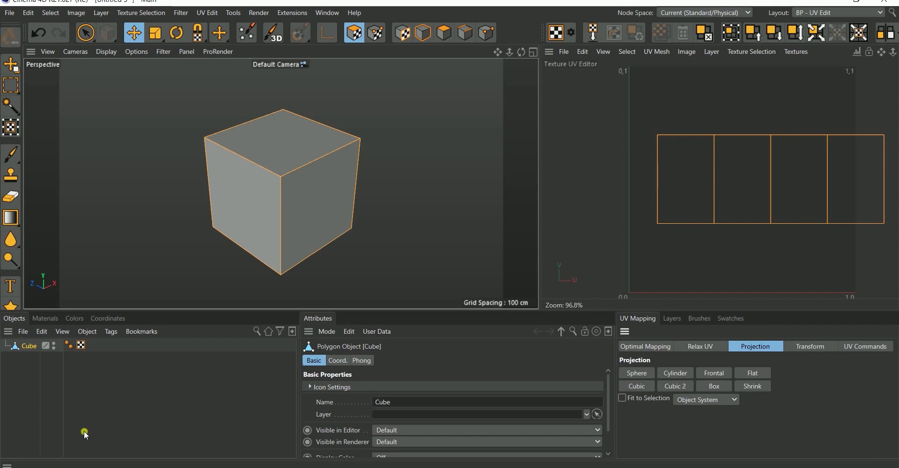
# - Create a new material named Mat in the Materials list and open it
pyautogui.click(45, 319)
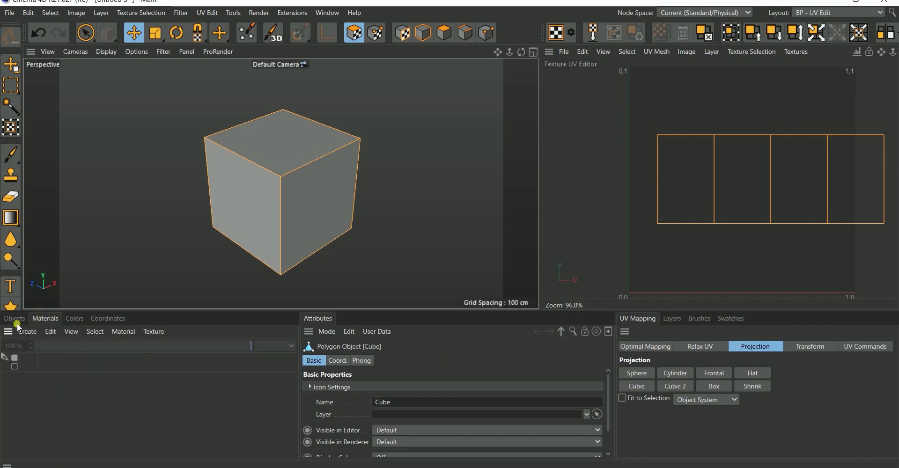
pyautogui.doubleClick(15, 388)
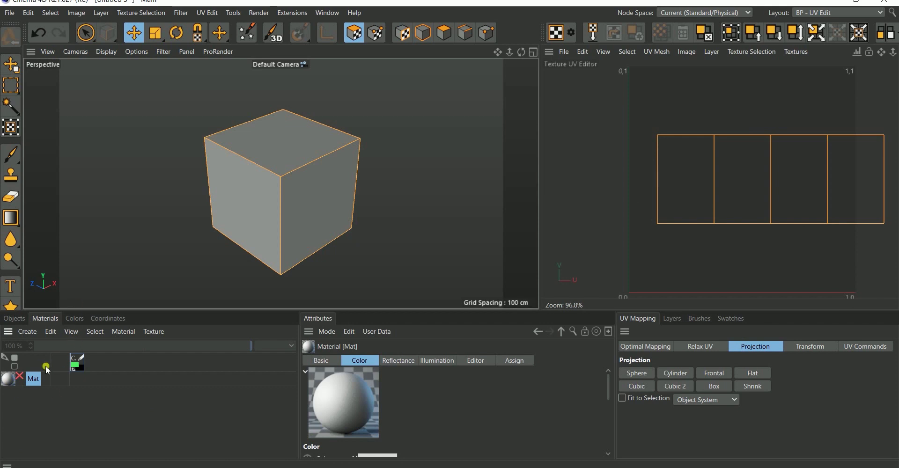
pyautogui.doubleClick(7, 380)
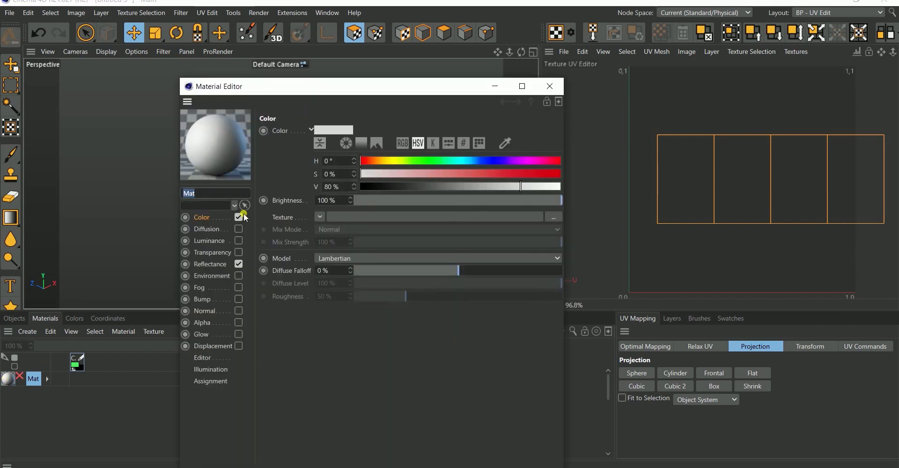
# - Set Mat's Color texture to a Checkerboard shader with U and V Frequency 20
pyautogui.click(206, 217)
pyautogui.click(320, 218)
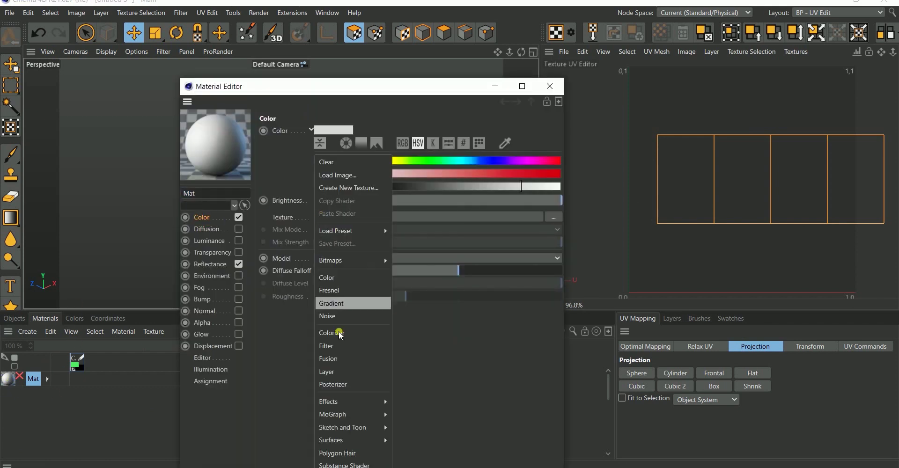
pyautogui.moveTo(355, 440)
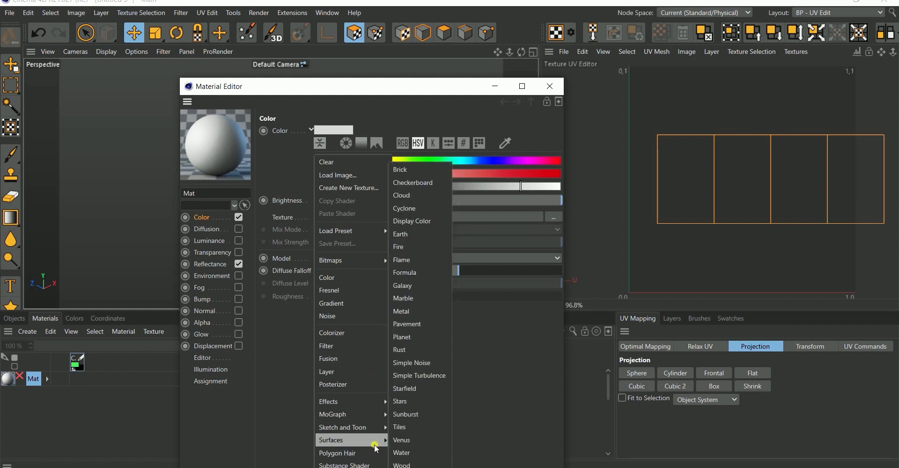
pyautogui.click(417, 182)
pyautogui.click(336, 249)
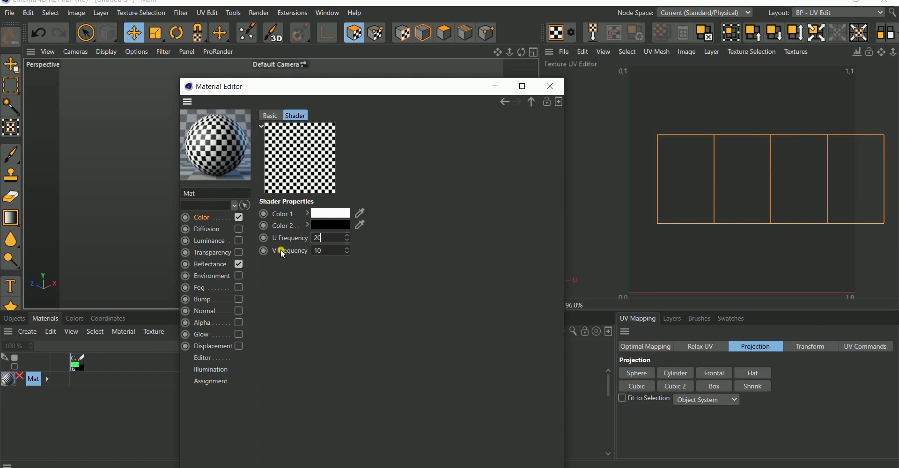
pyautogui.press('Tab')
pyautogui.write('20')
pyautogui.press('Return')
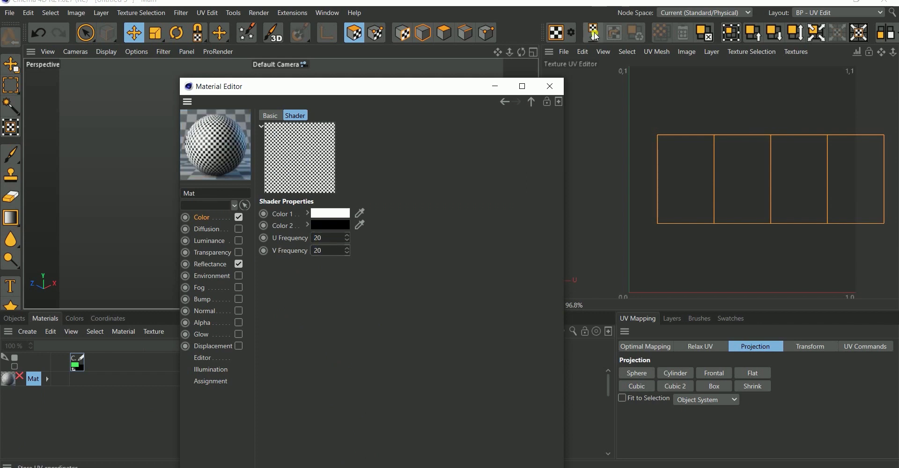
pyautogui.click(549, 86)
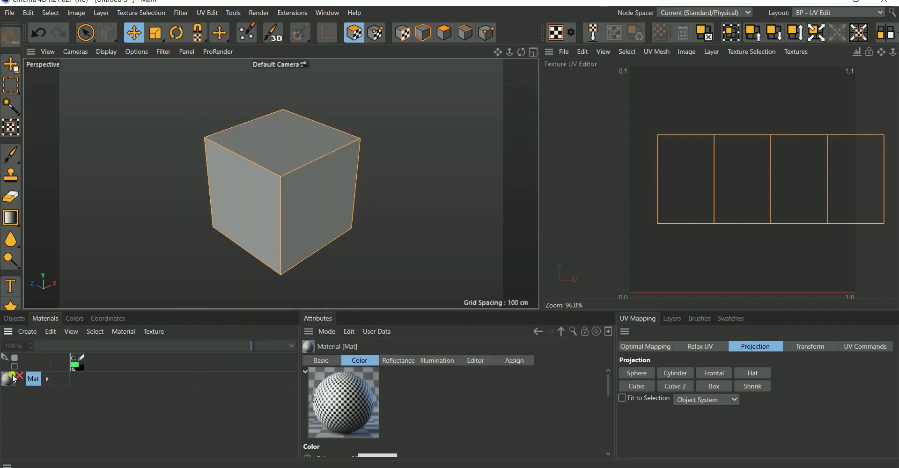
# - Apply the Mat material to the cube and orbit to inspect the checker pattern
pyautogui.moveTo(327, 186); pyautogui.dragTo(301, 227)
pyautogui.moveTo(290, 167)
pyautogui.keyDown('alt'); pyautogui.mouseDown()
pyautogui.moveTo(253, 161)
pyautogui.moveTo(287, 160)
pyautogui.moveTo(283, 181)
pyautogui.moveTo(266, 161)
pyautogui.moveTo(289, 148)
pyautogui.moveTo(287, 131)
pyautogui.moveTo(276, 163)
pyautogui.mouseUp(); pyautogui.keyUp('alt')
pyautogui.scroll(4, 247, 141)
pyautogui.keyDown('alt'); pyautogui.moveTo(316, 190); pyautogui.dragTo(391, 167); pyautogui.keyUp('alt')
# - Inspect the cube in four-view and perspective, then reproject its UVs with Cylinder projection
pyautogui.middleClick(391, 167)
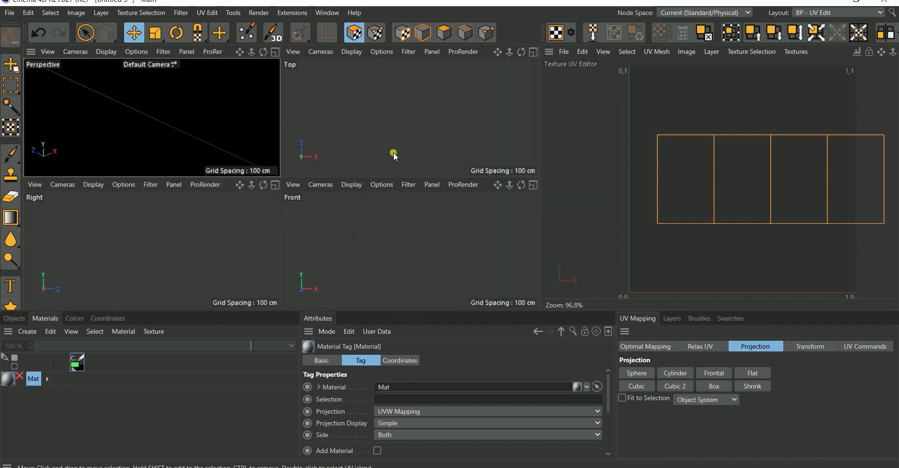
pyautogui.middleClick(202, 139)
pyautogui.keyDown('alt'); pyautogui.moveTo(246, 160); pyautogui.dragTo(349, 182); pyautogui.keyUp('alt')
pyautogui.middleClick(369, 172)
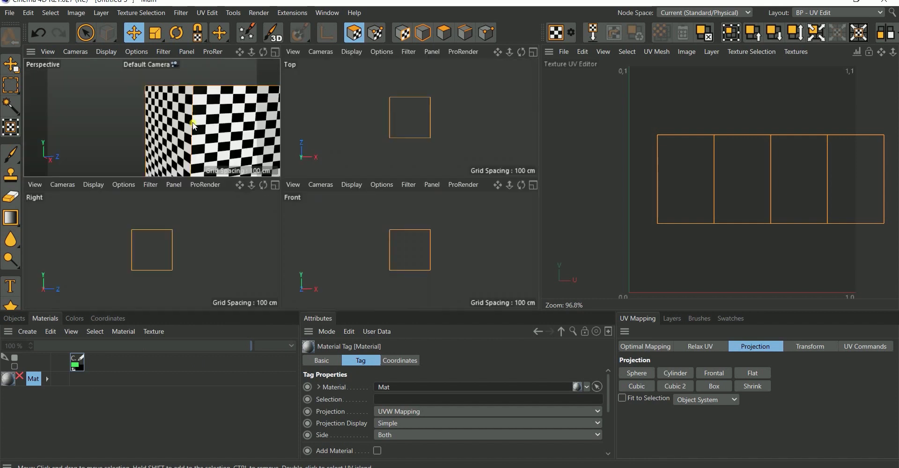
pyautogui.middleClick(192, 123)
pyautogui.keyDown('alt'); pyautogui.moveTo(424, 208); pyautogui.dragTo(314, 181, button='middle'); pyautogui.keyUp('alt')
pyautogui.keyDown('alt'); pyautogui.moveTo(326, 177); pyautogui.dragTo(310, 231, button='right'); pyautogui.keyUp('alt')
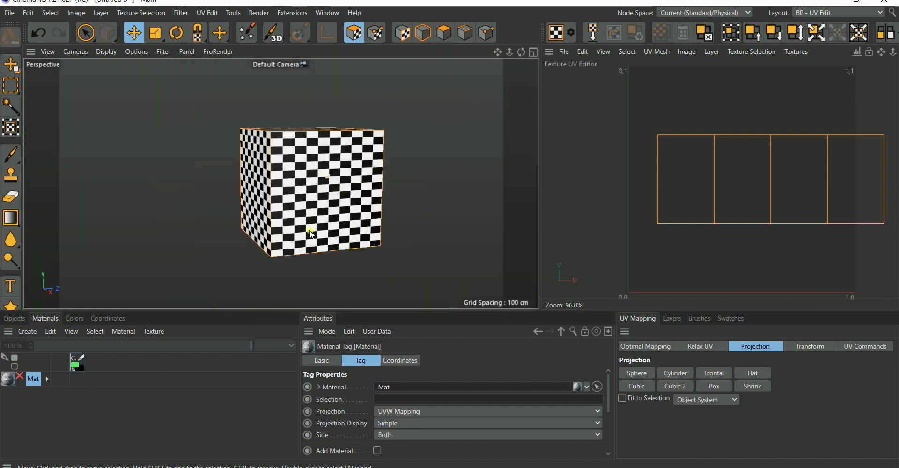
pyautogui.keyDown('alt'); pyautogui.moveTo(311, 234); pyautogui.dragTo(389, 222); pyautogui.keyUp('alt')
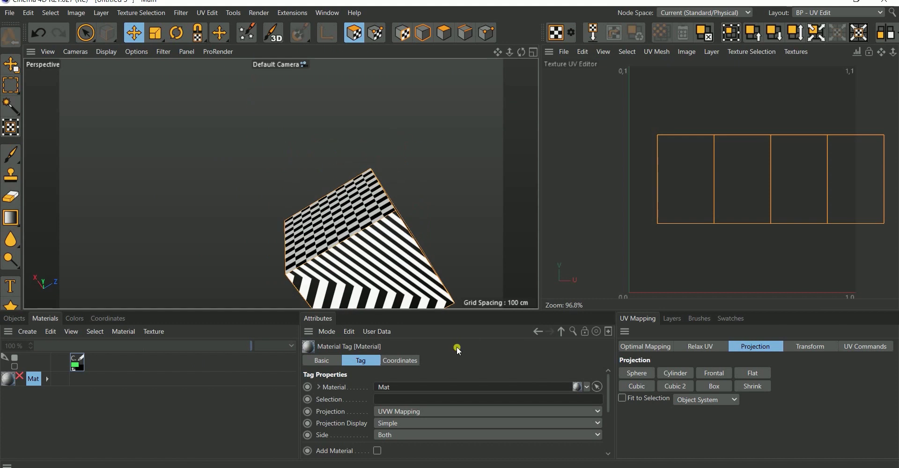
pyautogui.keyDown('alt'); pyautogui.moveTo(398, 190); pyautogui.dragTo(370, 24); pyautogui.keyUp('alt')
pyautogui.keyDown('alt'); pyautogui.moveTo(388, 101); pyautogui.dragTo(322, 119); pyautogui.keyUp('alt')
pyautogui.scroll(3, 349, 132)
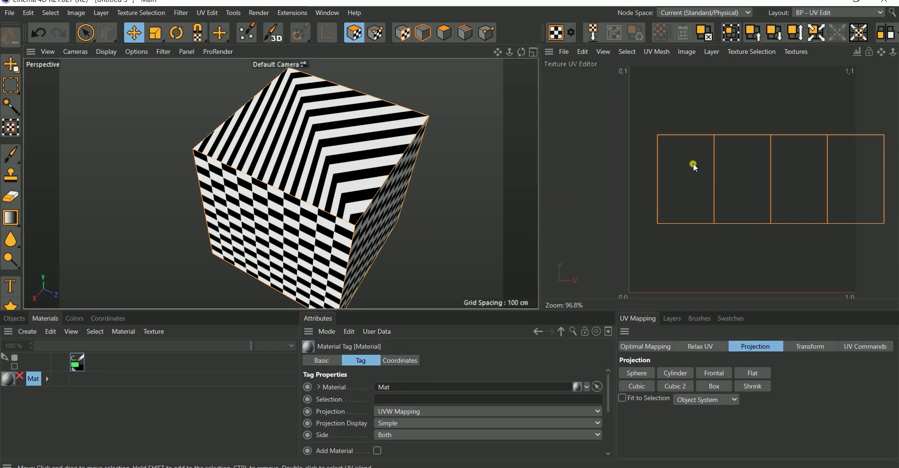
pyautogui.click(675, 373)
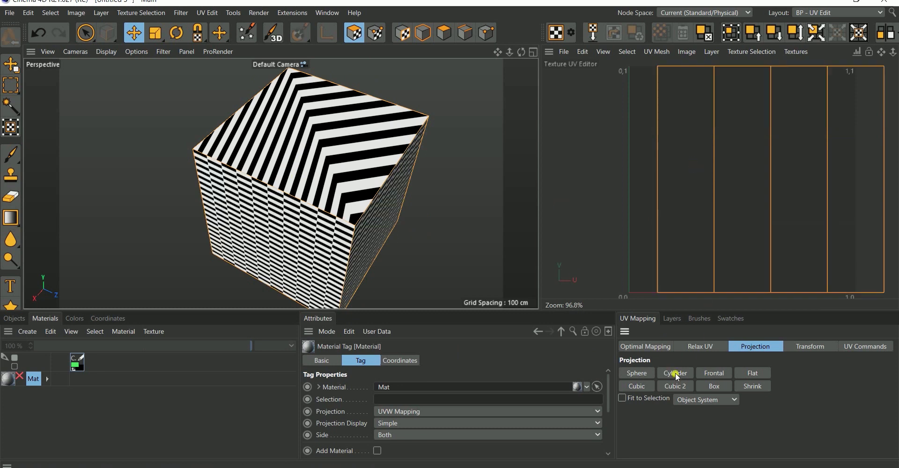
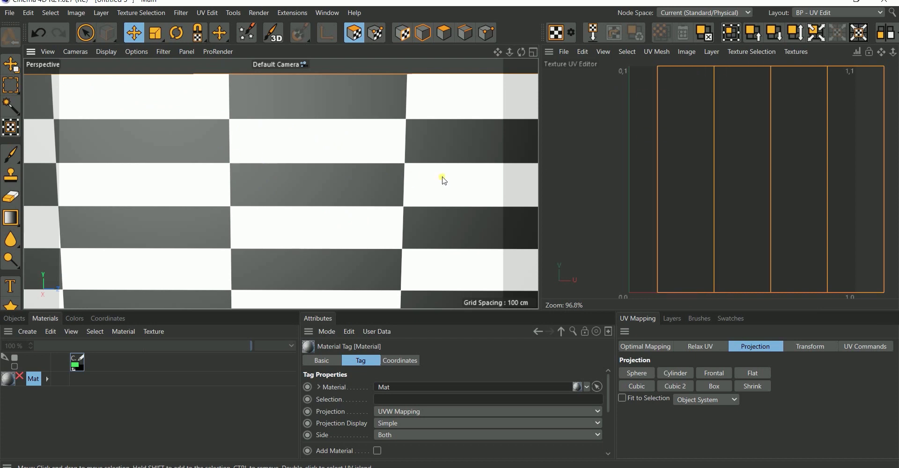
# - Orbit and zoom to view the cube's top face, then reproject its UVs with Frontal projection
pyautogui.click(366, 140)
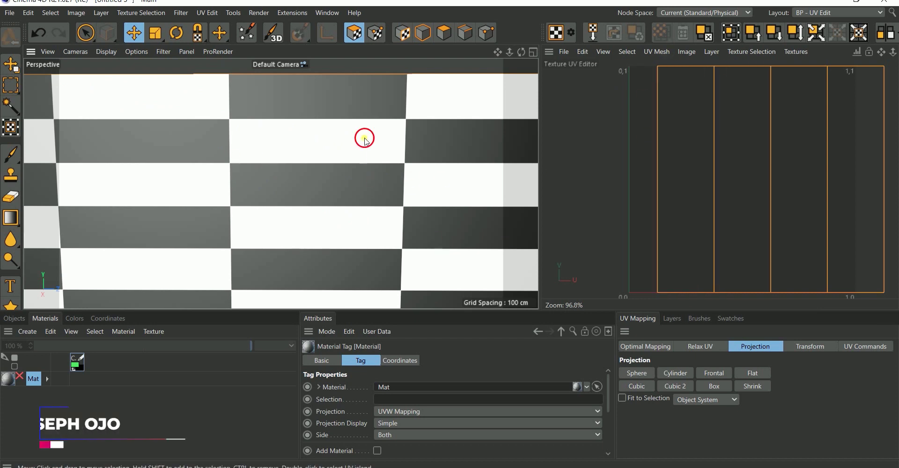
pyautogui.keyDown('alt'); pyautogui.moveTo(366, 139); pyautogui.dragTo(328, 155); pyautogui.keyUp('alt')
pyautogui.scroll(-3, 277, 128)
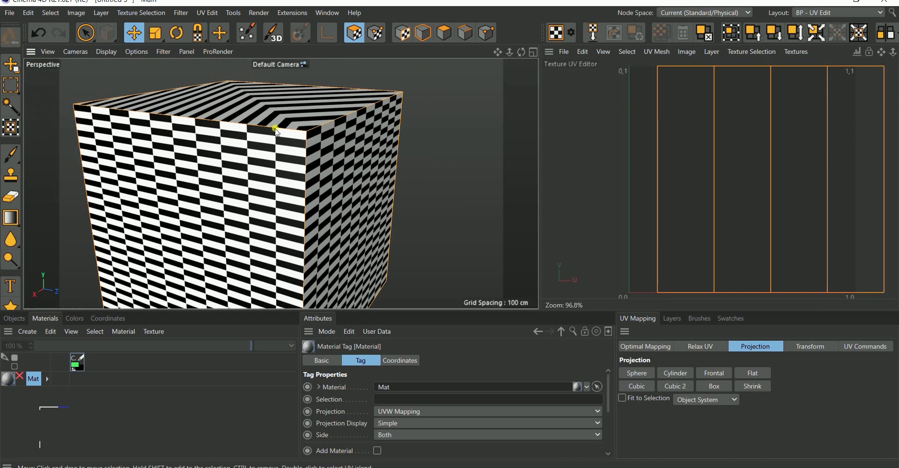
pyautogui.moveTo(276, 128)
pyautogui.keyDown('alt'); pyautogui.mouseDown()
pyautogui.moveTo(296, 146)
pyautogui.moveTo(347, 149)
pyautogui.moveTo(309, 170)
pyautogui.moveTo(287, 129)
pyautogui.mouseUp(); pyautogui.keyUp('alt')
pyautogui.scroll(-3, 296, 183)
pyautogui.keyDown('alt'); pyautogui.moveTo(289, 170); pyautogui.dragTo(303, 151); pyautogui.keyUp('alt')
pyautogui.scroll(4, 295, 167)
pyautogui.scroll(-2, 297, 167)
pyautogui.scroll(-2, 303, 157)
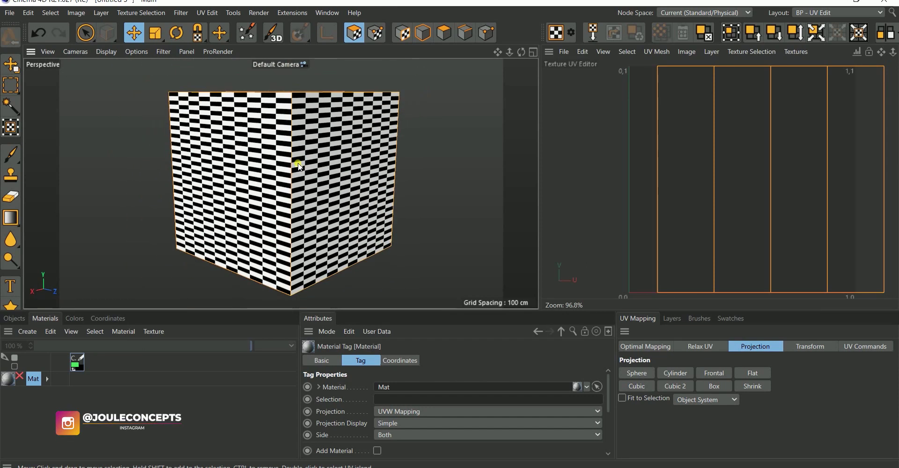
pyautogui.keyDown('alt'); pyautogui.moveTo(313, 162); pyautogui.dragTo(310, 181); pyautogui.keyUp('alt')
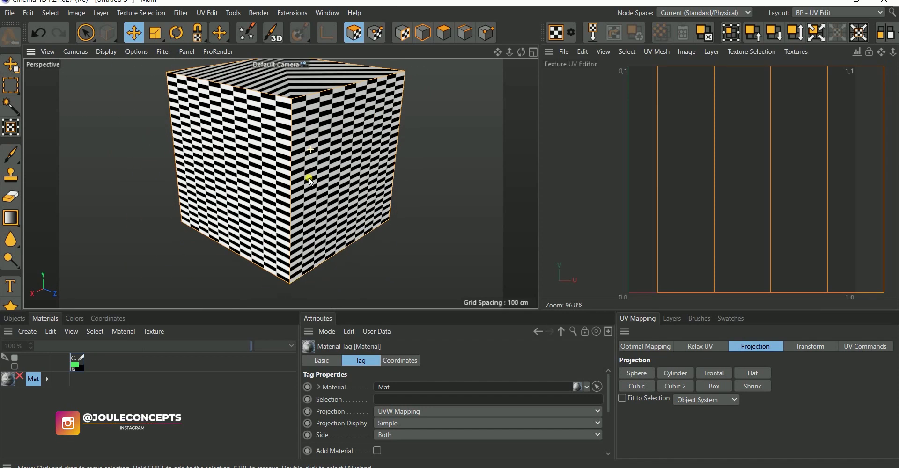
pyautogui.keyDown('alt'); pyautogui.moveTo(278, 117); pyautogui.dragTo(282, 136); pyautogui.keyUp('alt')
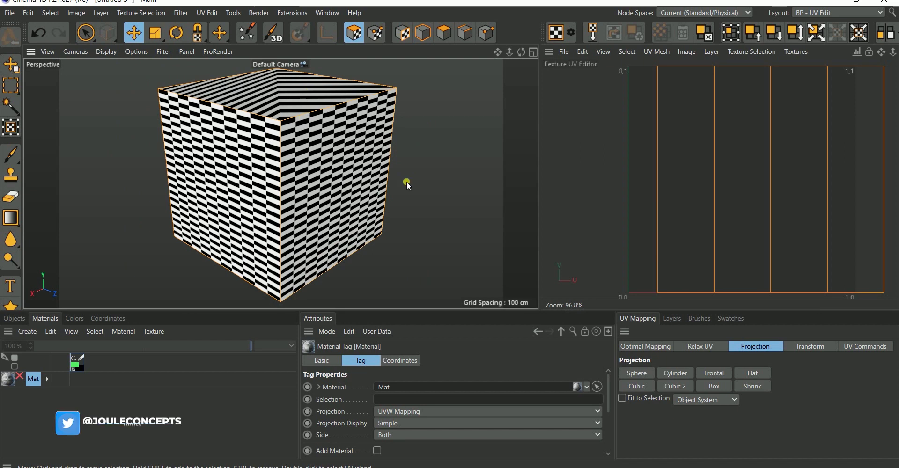
pyautogui.click(713, 373)
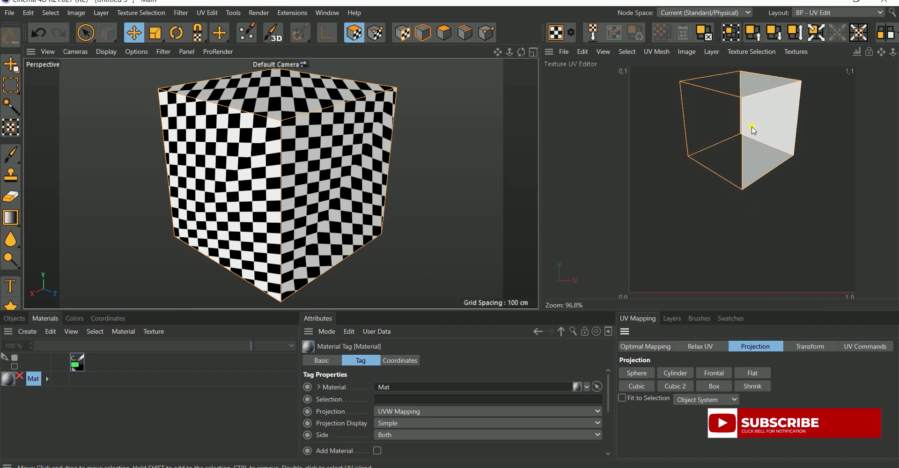
pyautogui.keyDown('alt'); pyautogui.moveTo(280, 173); pyautogui.dragTo(117, 78); pyautogui.keyUp('alt')
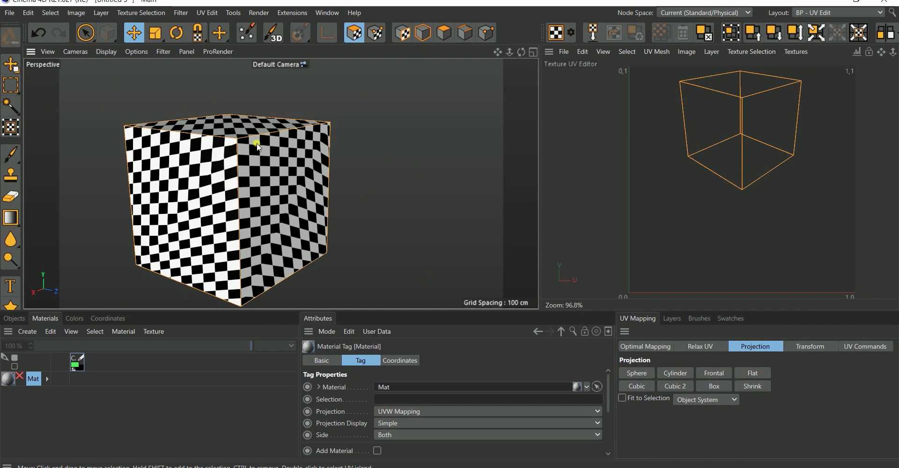
pyautogui.moveTo(255, 143)
pyautogui.keyDown('alt'); pyautogui.mouseDown()
pyautogui.moveTo(262, 128)
pyautogui.moveTo(259, 137)
pyautogui.mouseUp(); pyautogui.keyUp('alt')
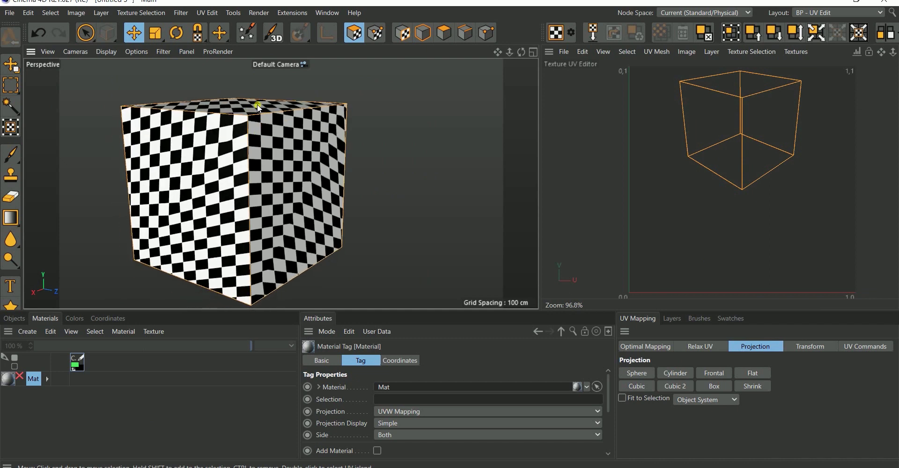
pyautogui.keyDown('alt'); pyautogui.moveTo(259, 107); pyautogui.dragTo(279, 179); pyautogui.keyUp('alt')
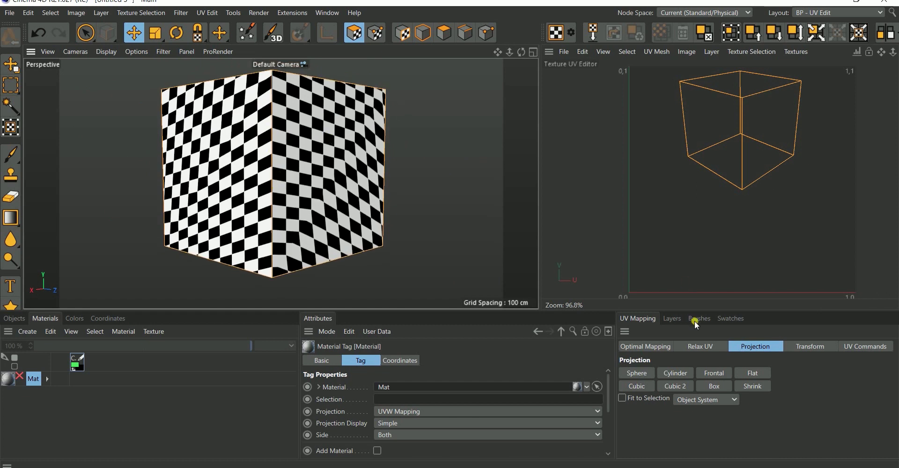
# - Switch the cube's UVs to Flat projection and orbit and zoom to inspect the striped faces
pyautogui.click(750, 374)
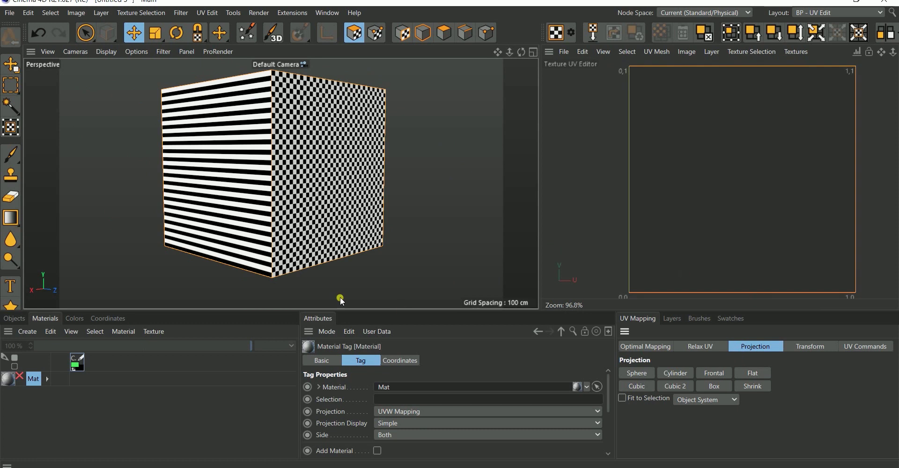
pyautogui.keyDown('alt'); pyautogui.moveTo(270, 184); pyautogui.dragTo(320, 206); pyautogui.keyUp('alt')
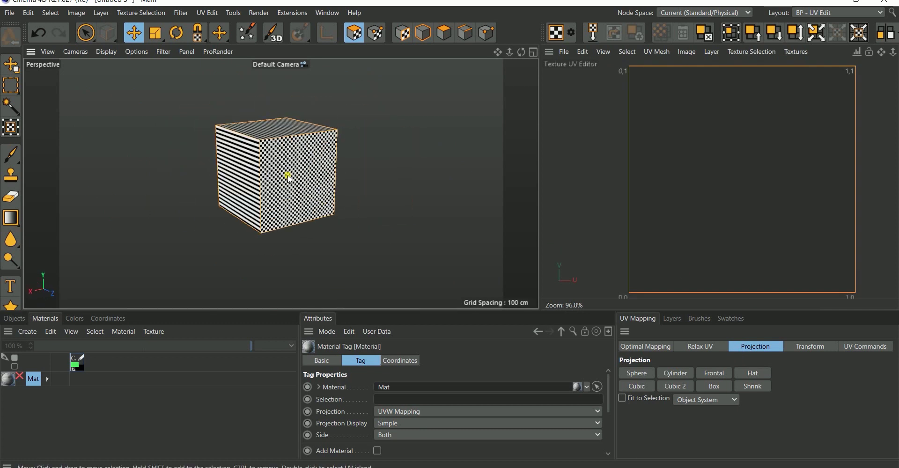
pyautogui.moveTo(255, 150)
pyautogui.keyDown('alt'); pyautogui.mouseDown()
pyautogui.moveTo(421, 162)
pyautogui.moveTo(437, 177)
pyautogui.moveTo(357, 206)
pyautogui.moveTo(144, 86)
pyautogui.moveTo(346, 140)
pyautogui.moveTo(141, 91)
pyautogui.moveTo(335, 175)
pyautogui.moveTo(271, 147)
pyautogui.mouseUp(); pyautogui.keyUp('alt')
pyautogui.scroll(5, 271, 159)
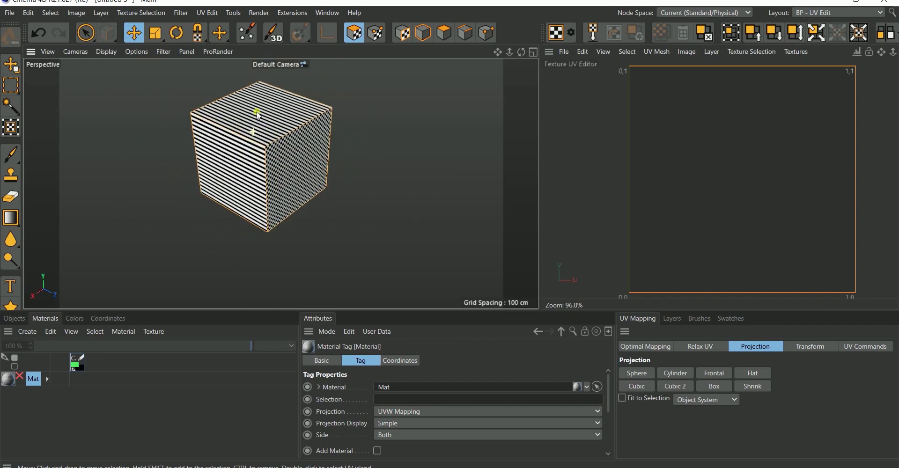
pyautogui.scroll(10, 274, 166)
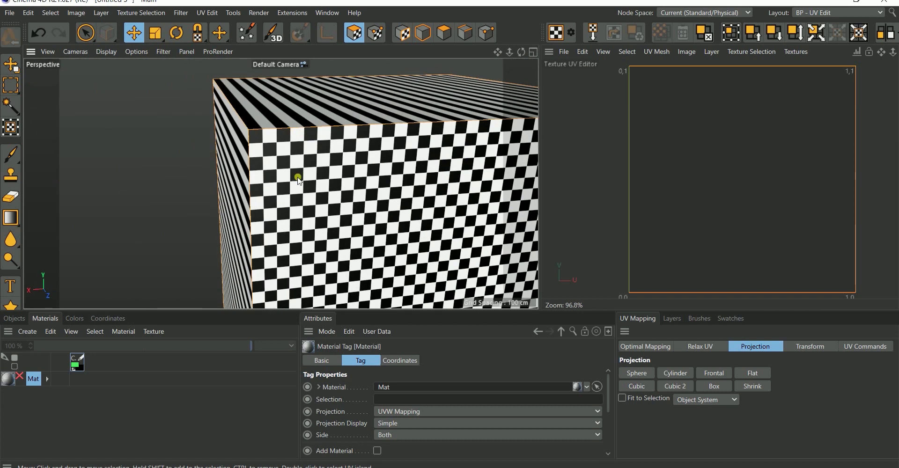
pyautogui.scroll(-10, 299, 178)
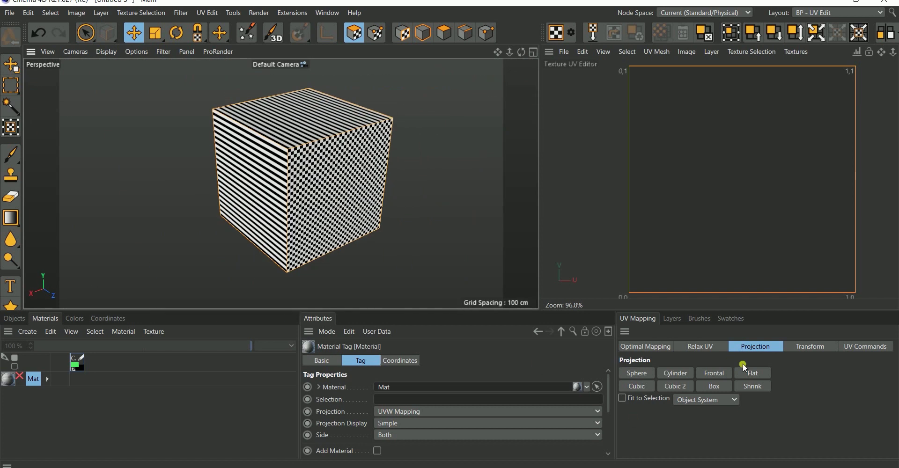
pyautogui.click(642, 386)
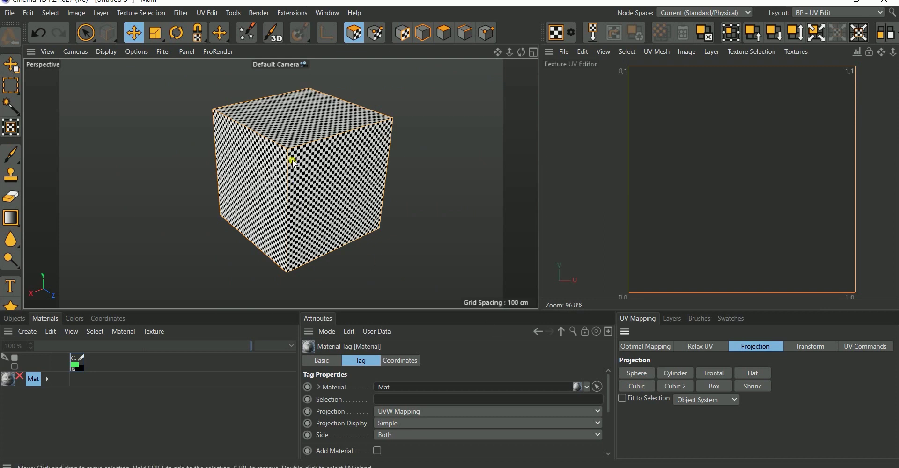
pyautogui.scroll(-5, 291, 160)
pyautogui.scroll(10, 281, 143)
pyautogui.keyDown('alt'); pyautogui.moveTo(290, 190); pyautogui.dragTo(261, 202); pyautogui.keyUp('alt')
pyautogui.scroll(-5, 339, 187)
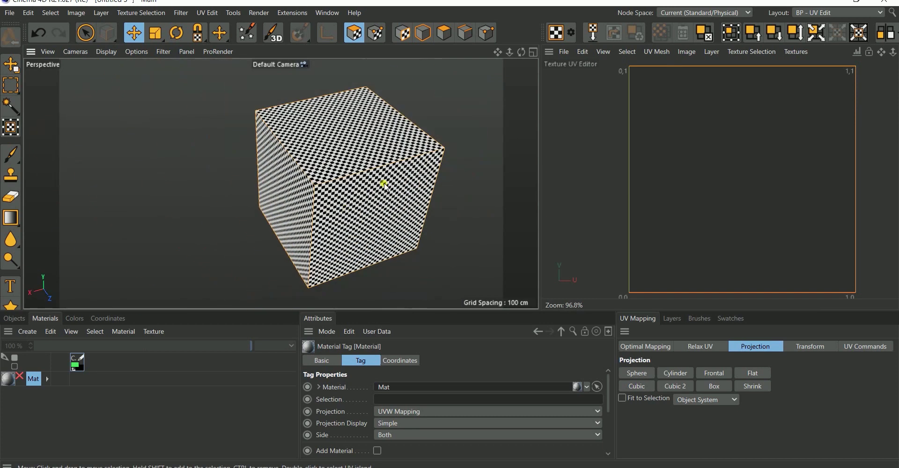
pyautogui.keyDown('alt'); pyautogui.moveTo(384, 184); pyautogui.dragTo(235, 176); pyautogui.keyUp('alt')
pyautogui.keyDown('alt'); pyautogui.moveTo(235, 176); pyautogui.dragTo(257, 179, button='right'); pyautogui.keyUp('alt')
pyautogui.keyDown('alt'); pyautogui.moveTo(301, 199); pyautogui.dragTo(273, 172); pyautogui.keyUp('alt')
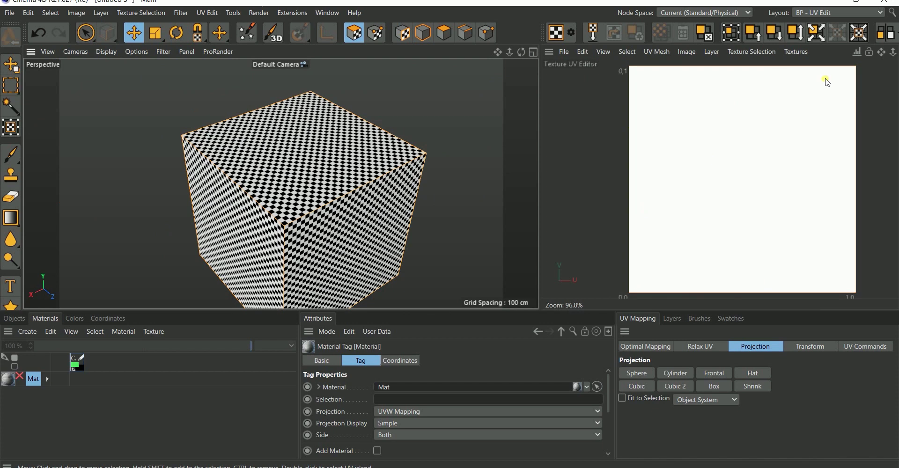
pyautogui.click(74, 379)
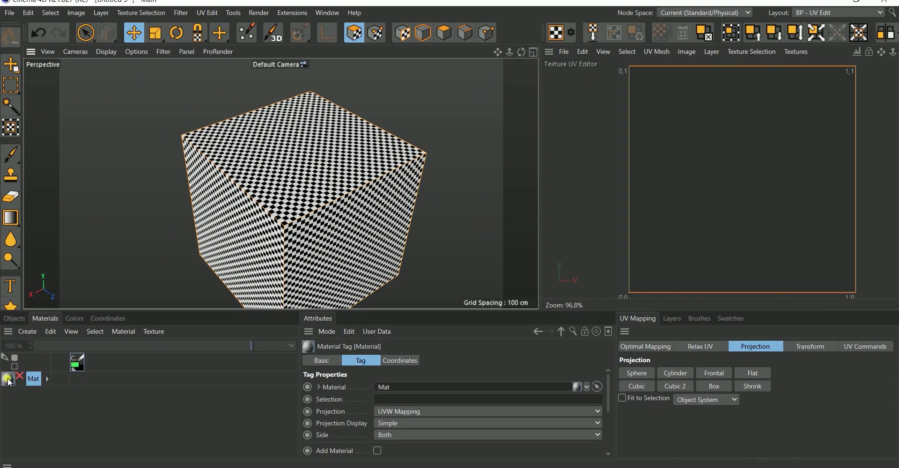
pyautogui.click(611, 93)
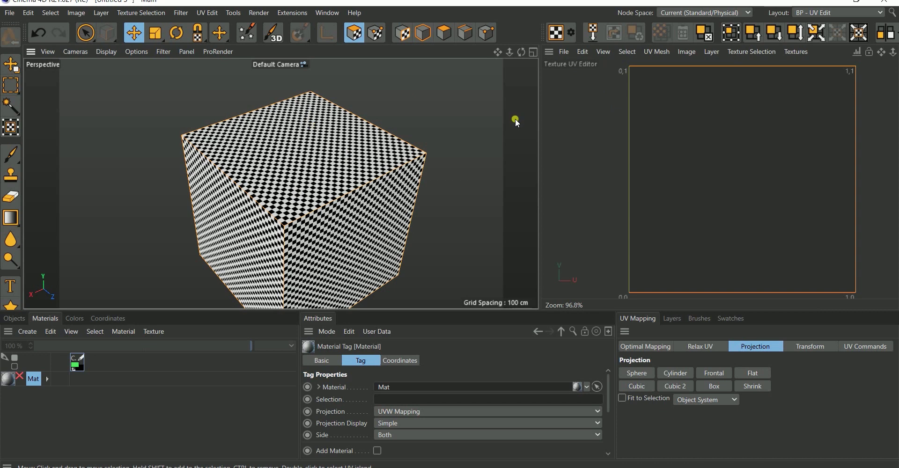
pyautogui.click(773, 206)
# - Unwrap the cube's UVs with Cubic 2 projection, then bring up the V popup menu
pyautogui.click(676, 387)
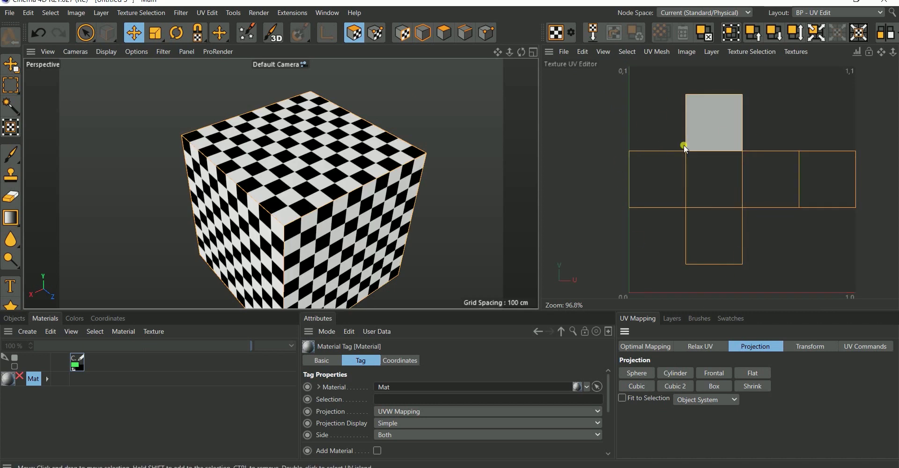
pyautogui.press('v')
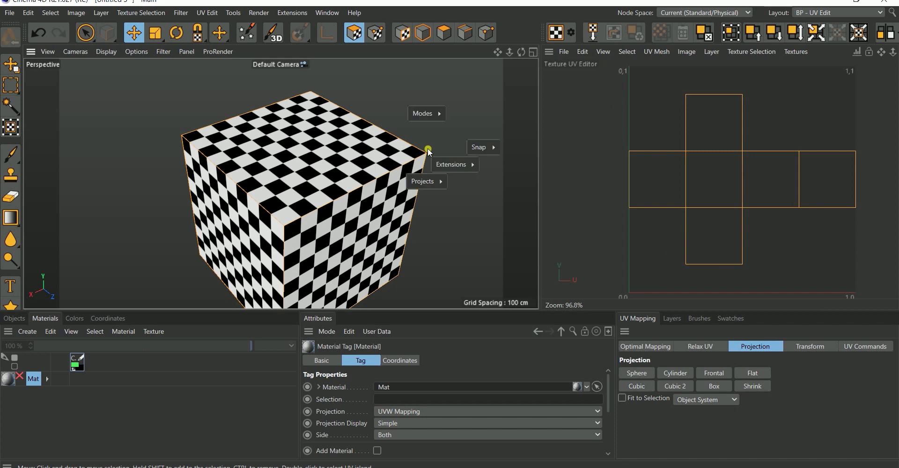
pyautogui.moveTo(426, 183)
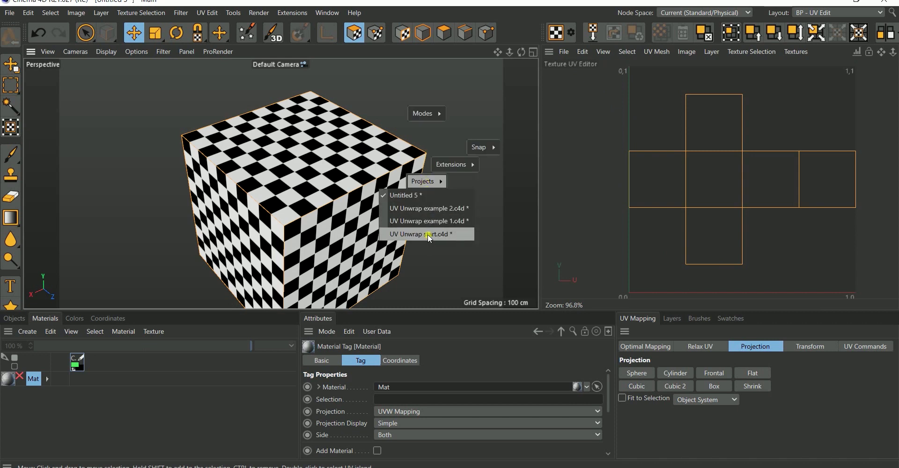
pyautogui.click(428, 234)
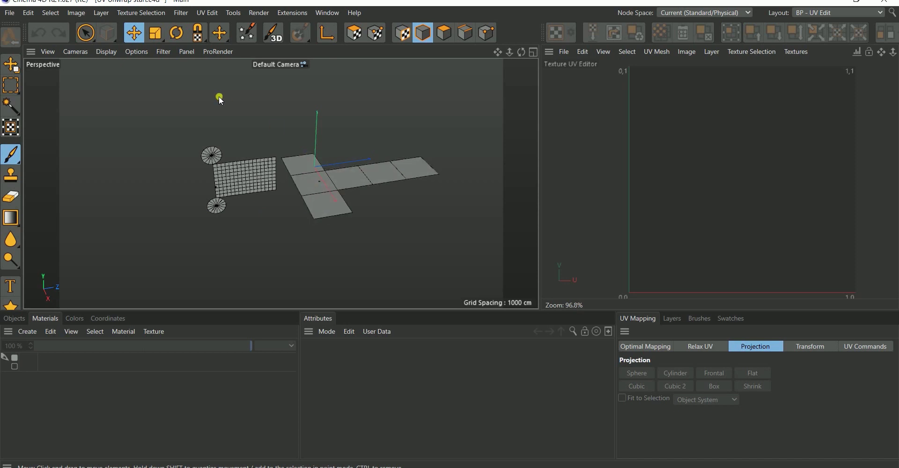
pyautogui.press('v')
pyautogui.moveTo(223, 138)
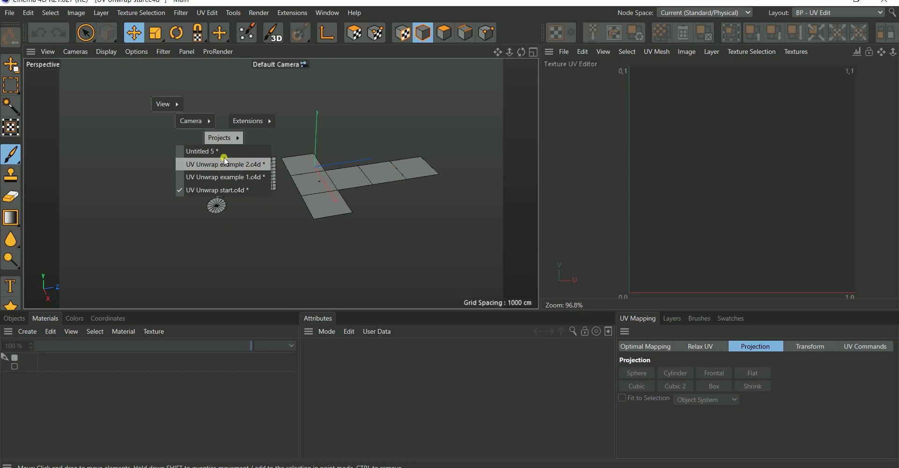
pyautogui.click(211, 156)
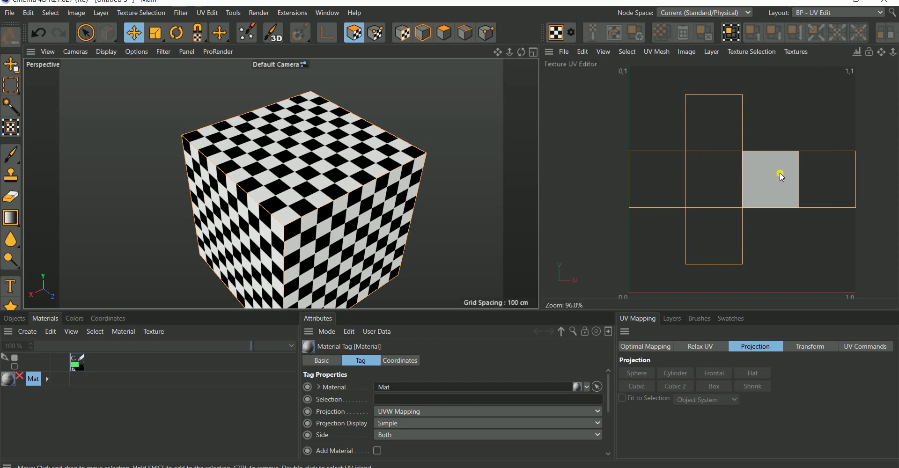
pyautogui.scroll(-3, 250, 110)
pyautogui.keyDown('alt'); pyautogui.moveTo(298, 183); pyautogui.dragTo(386, 145); pyautogui.keyUp('alt')
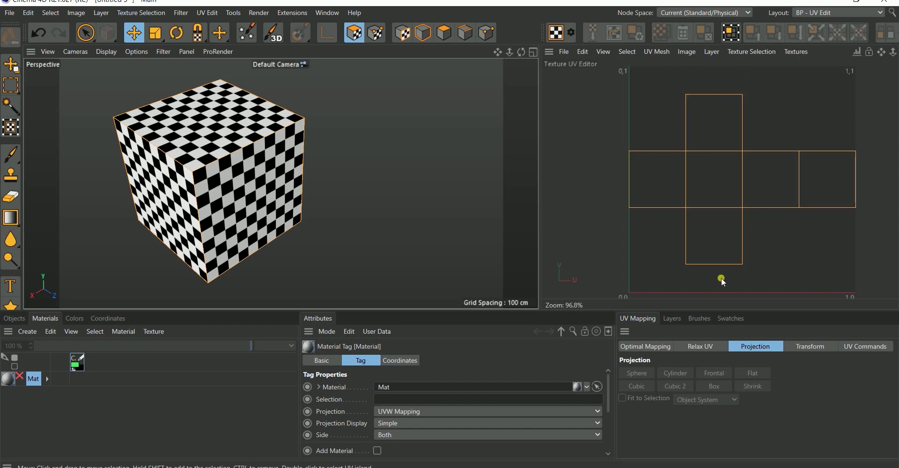
pyautogui.scroll(-8, 725, 146)
pyautogui.scroll(1, 724, 146)
pyautogui.keyDown('alt'); pyautogui.moveTo(789, 143); pyautogui.dragTo(750, 141, button='middle'); pyautogui.keyUp('alt')
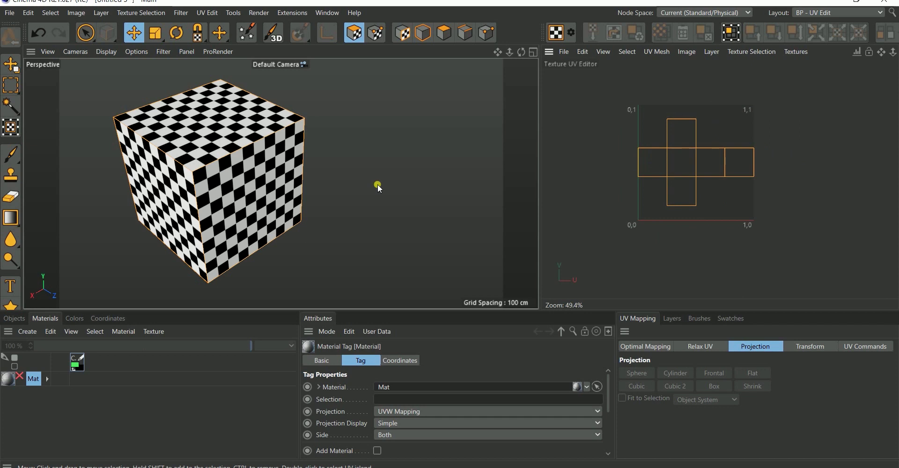
pyautogui.keyDown('alt'); pyautogui.moveTo(232, 157); pyautogui.dragTo(234, 137); pyautogui.keyUp('alt')
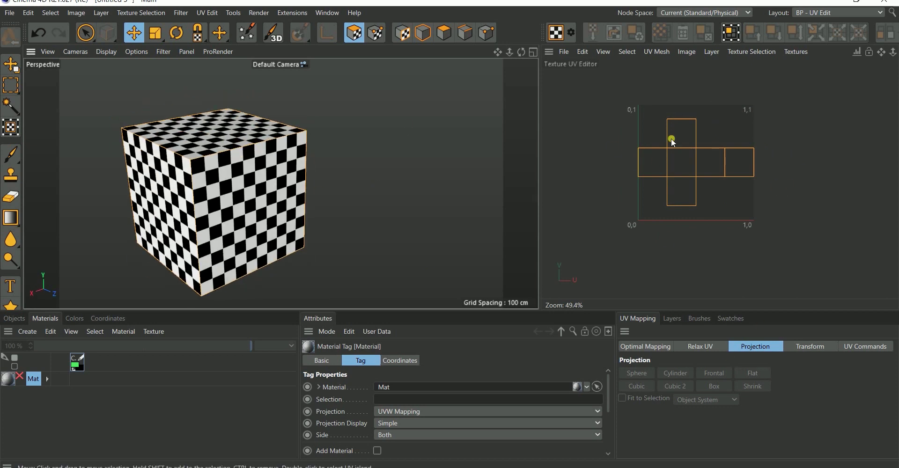
# - Show the Objects list, reproject the cube with Shrink then Box, and move it right
pyautogui.click(23, 323)
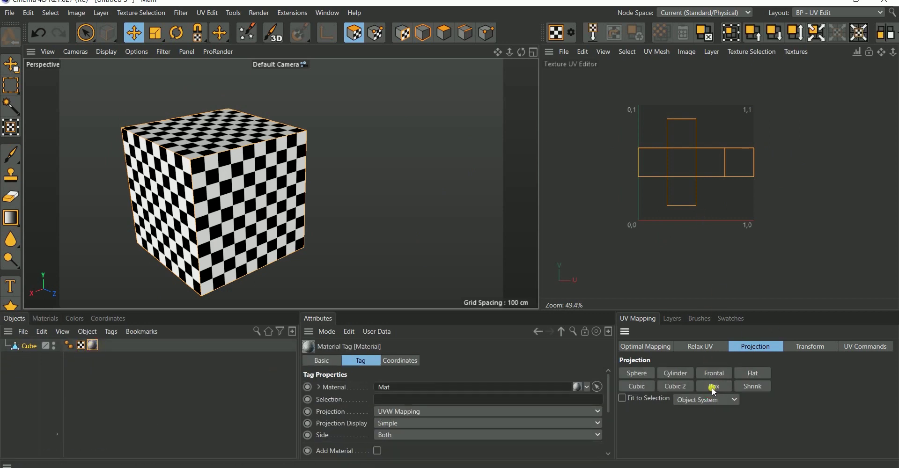
pyautogui.click(747, 386)
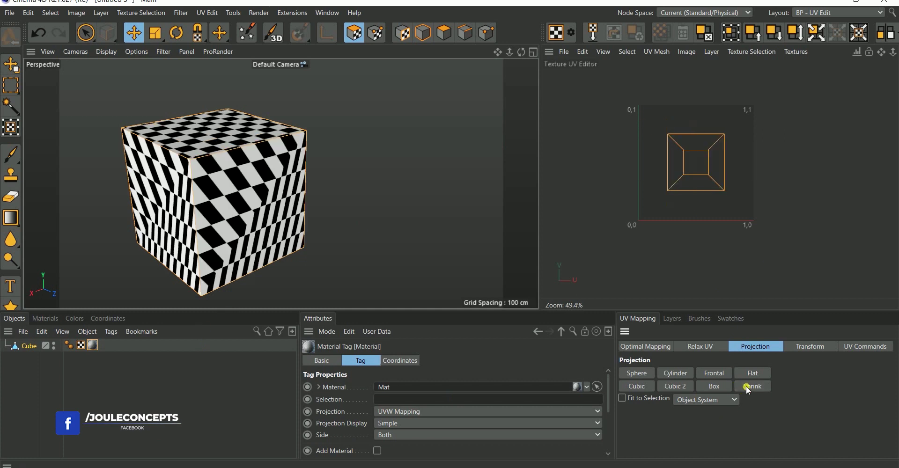
pyautogui.keyDown('alt'); pyautogui.moveTo(201, 196); pyautogui.dragTo(236, 204); pyautogui.keyUp('alt')
pyautogui.click(714, 387)
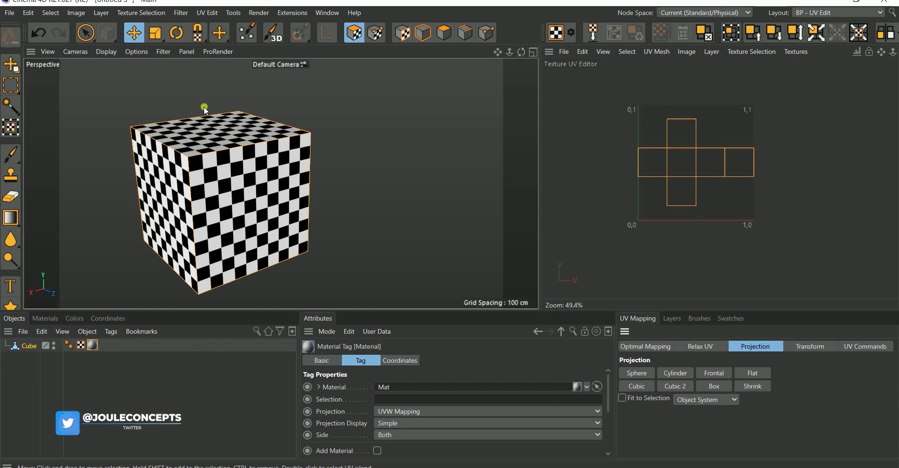
pyautogui.moveTo(210, 164); pyautogui.dragTo(308, 168)
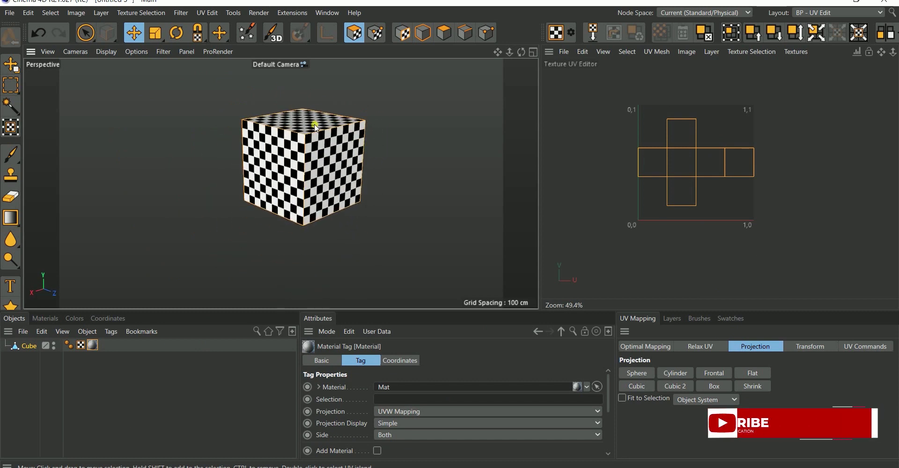
pyautogui.click(646, 149)
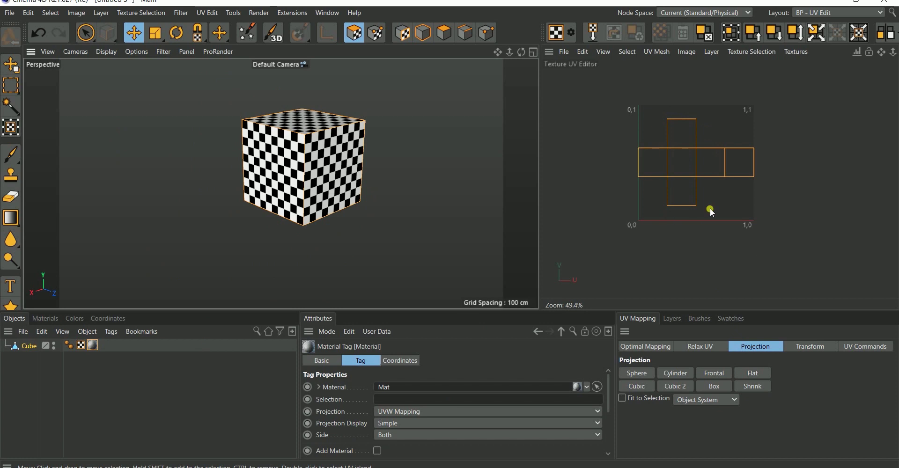